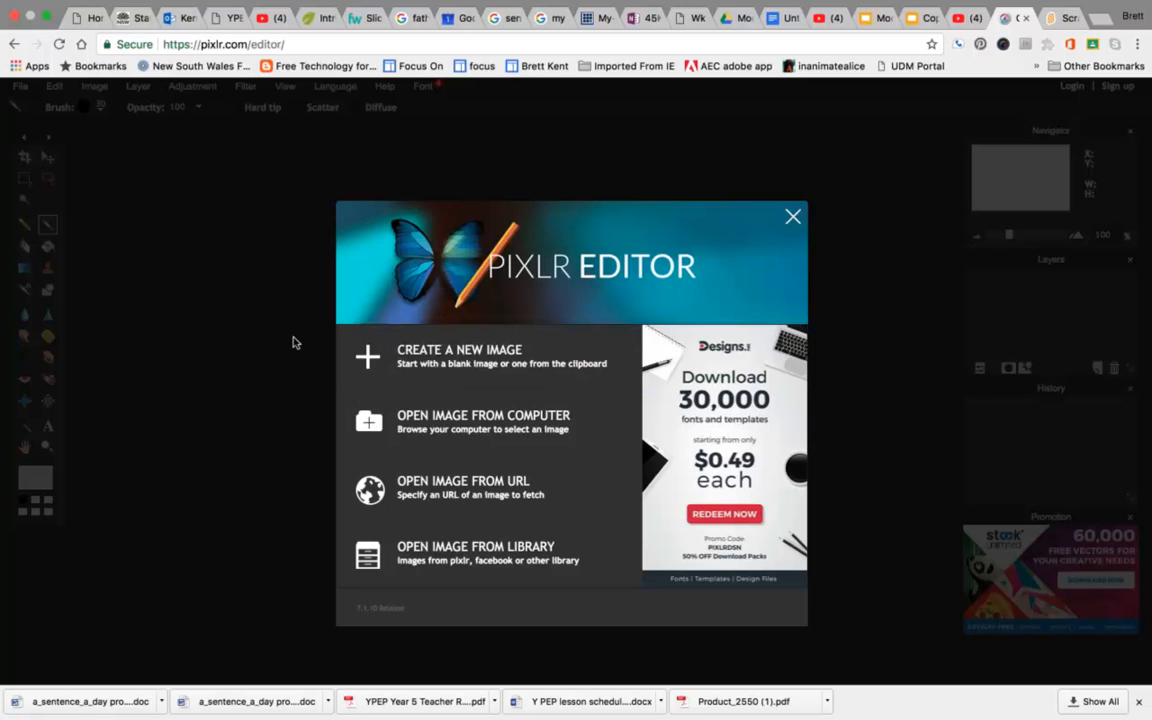
Create a new 800 x 600 image named Character with a transparent background
left_click(423, 363)
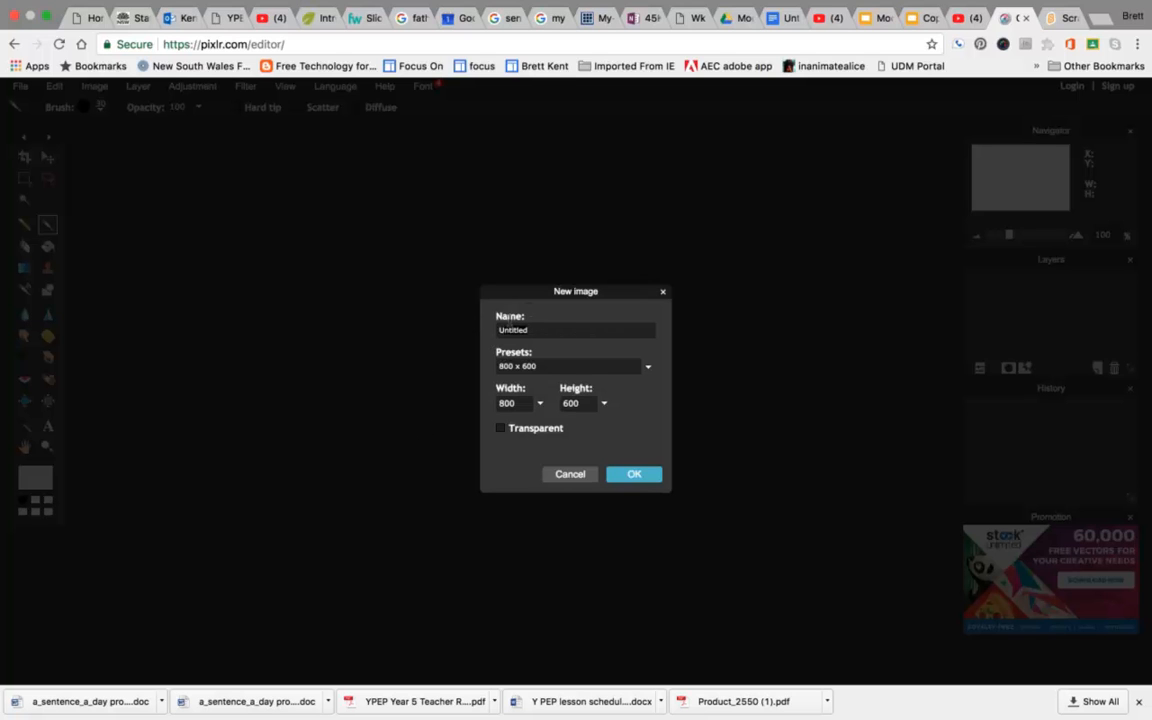
left_click(495, 331)
type("Character")
left_click(630, 474)
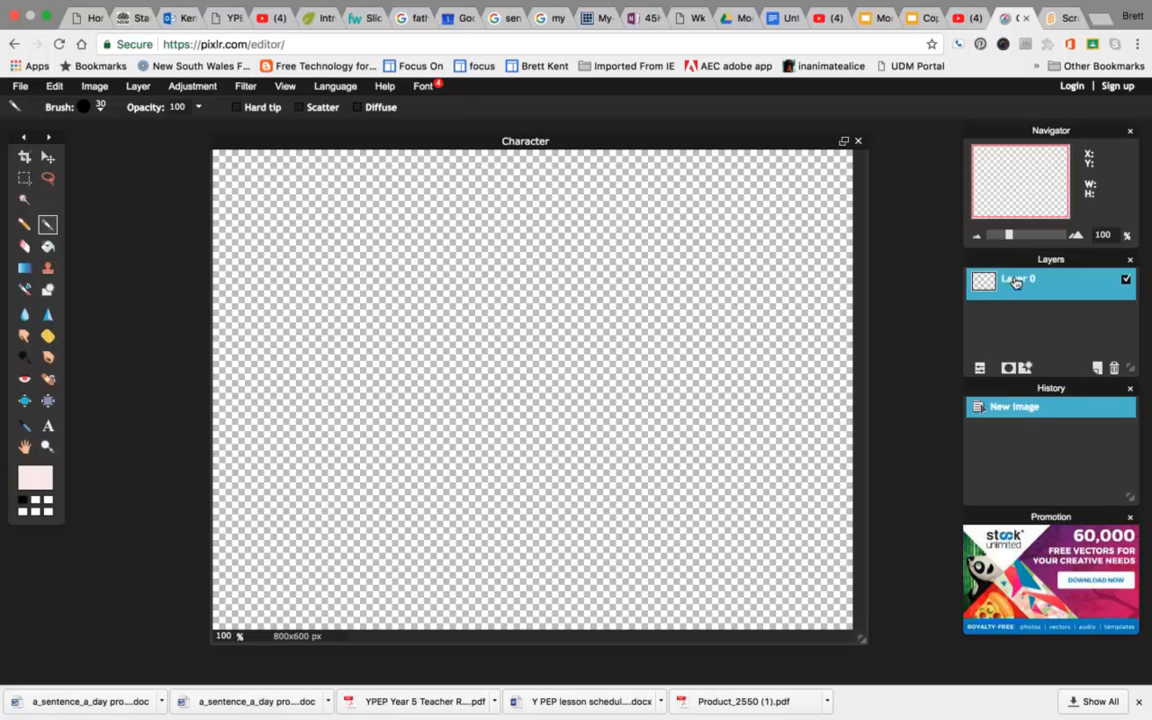
Add two new empty layers above Layer 0
left_click(1096, 368)
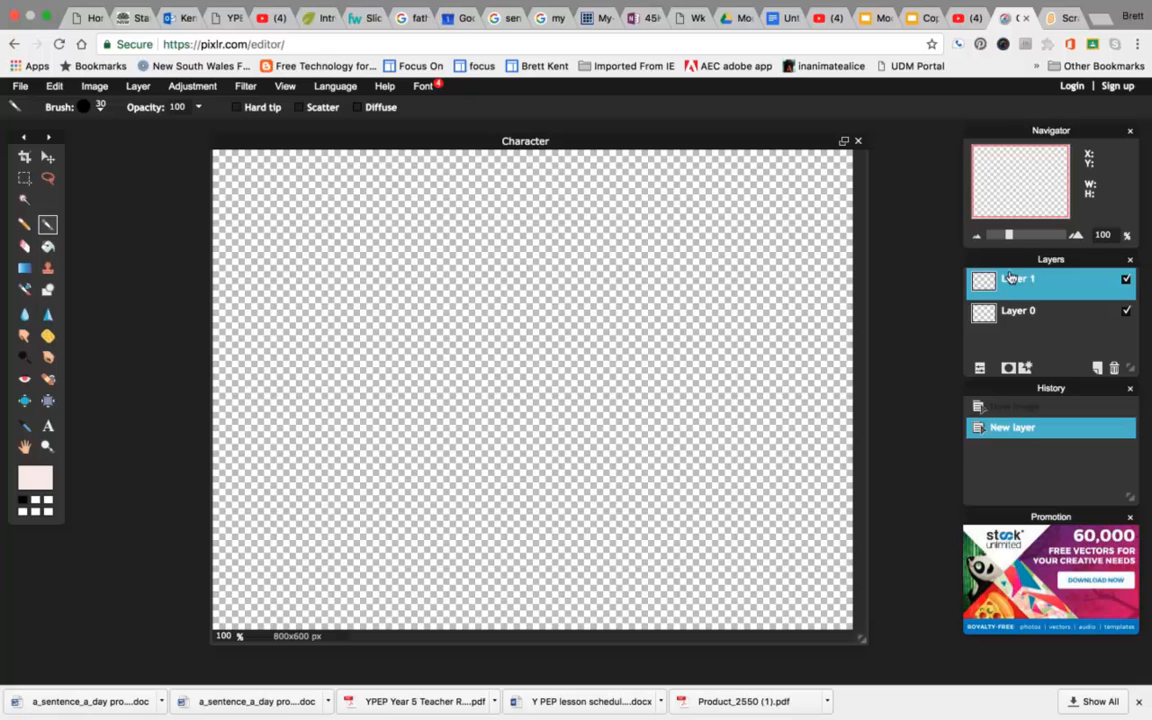
left_click(1097, 368)
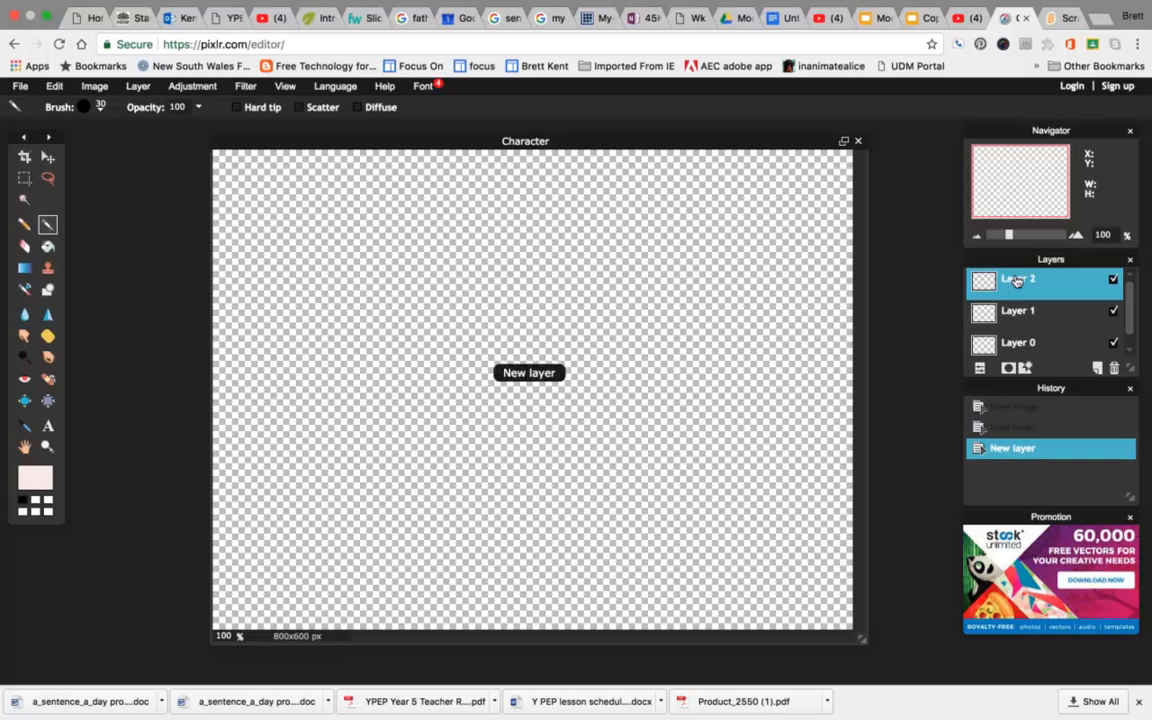
left_click(998, 311)
Draw a wide, filled black ellipse on Layer 0 in the upper-left part of the canvas as the character's head
left_click(998, 342)
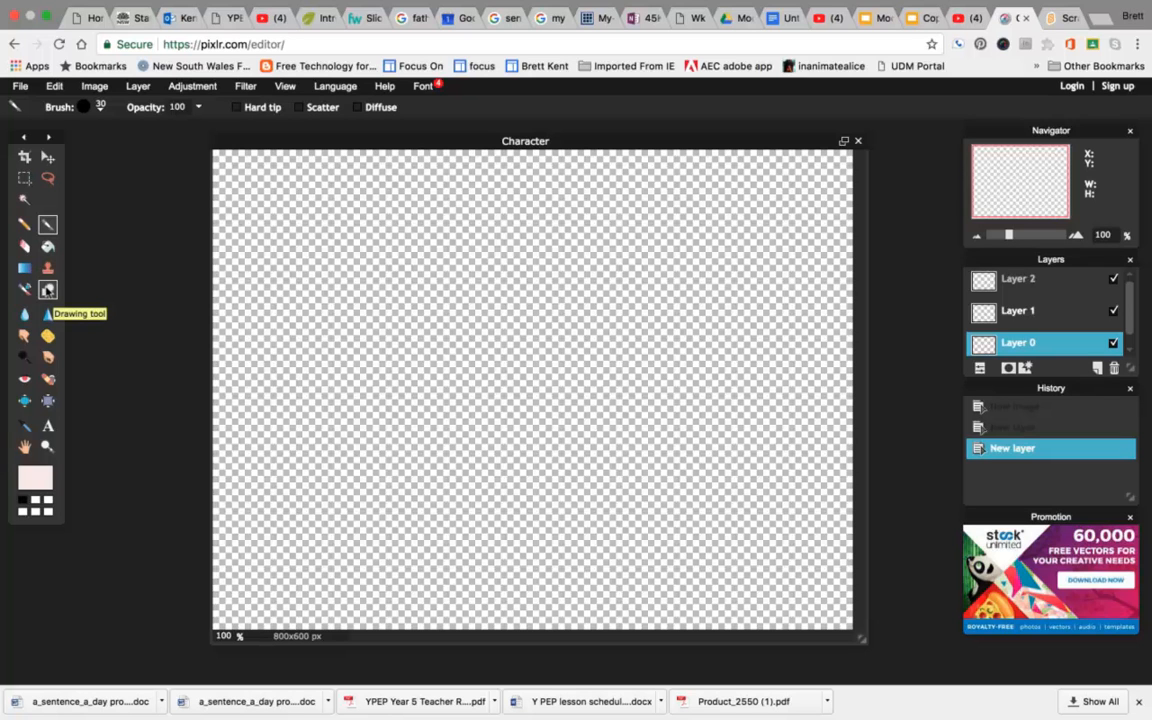
left_click(47, 289)
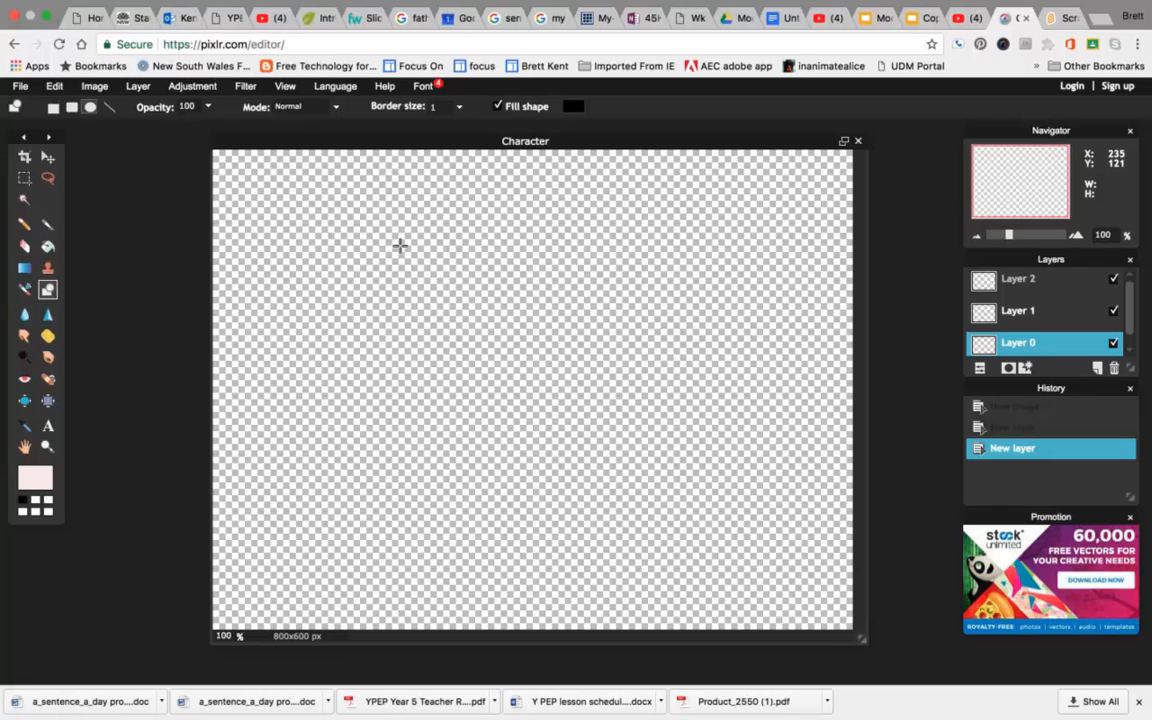
left_click_drag(323, 240, 500, 328)
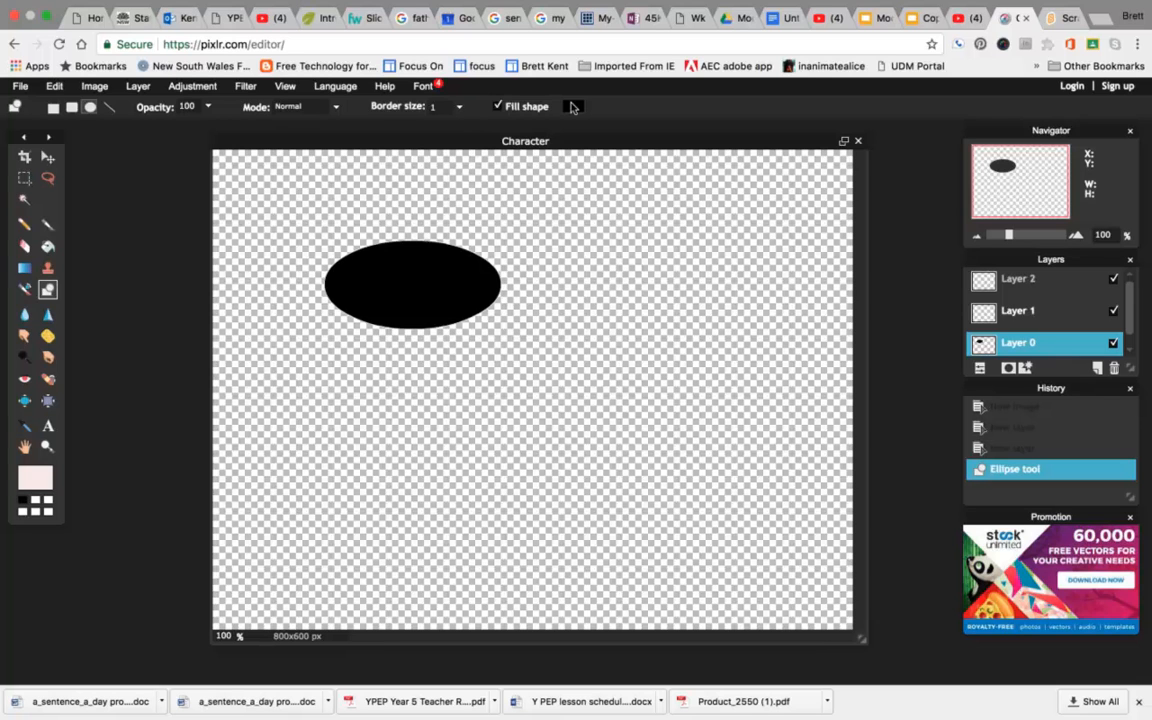
Change the shape fill to bright red and draw two round eyes overlapping the top edge of the black head
left_click(573, 107)
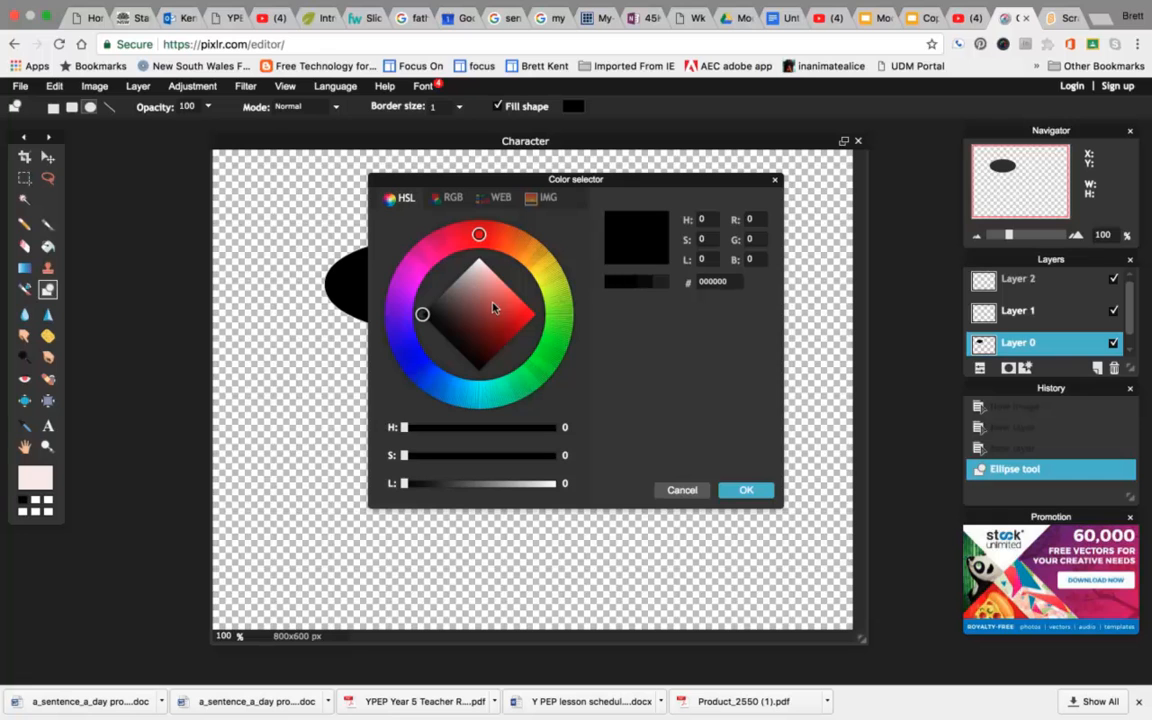
left_click(524, 316)
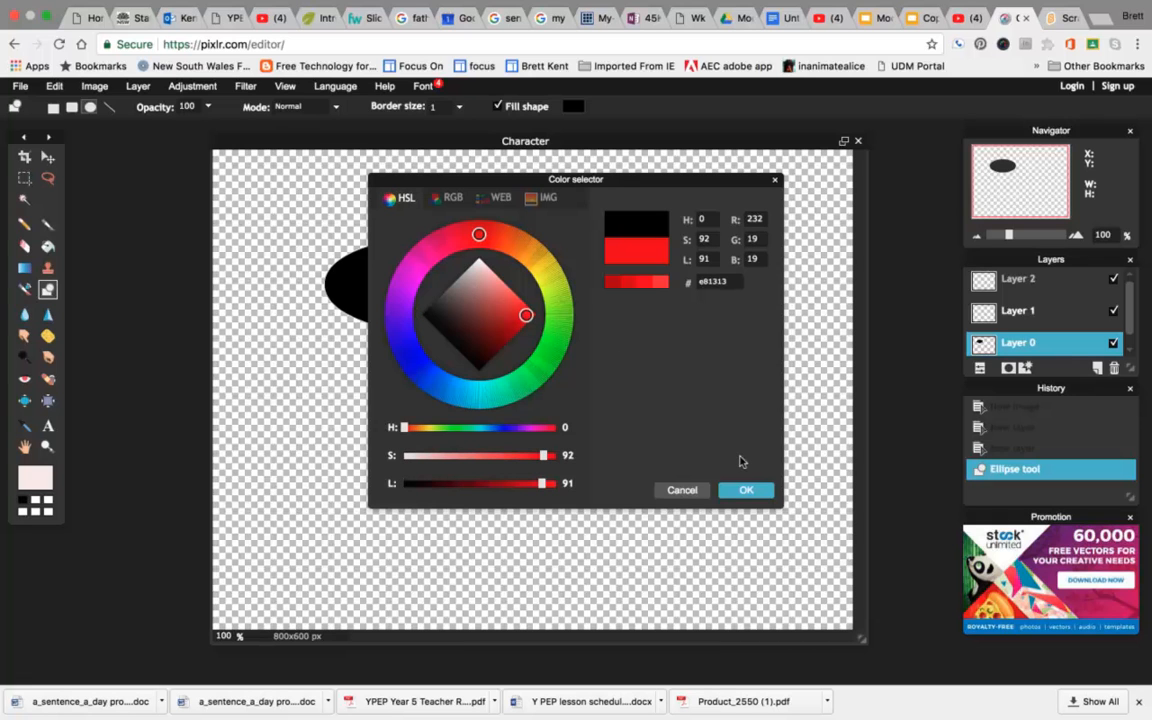
left_click(746, 490)
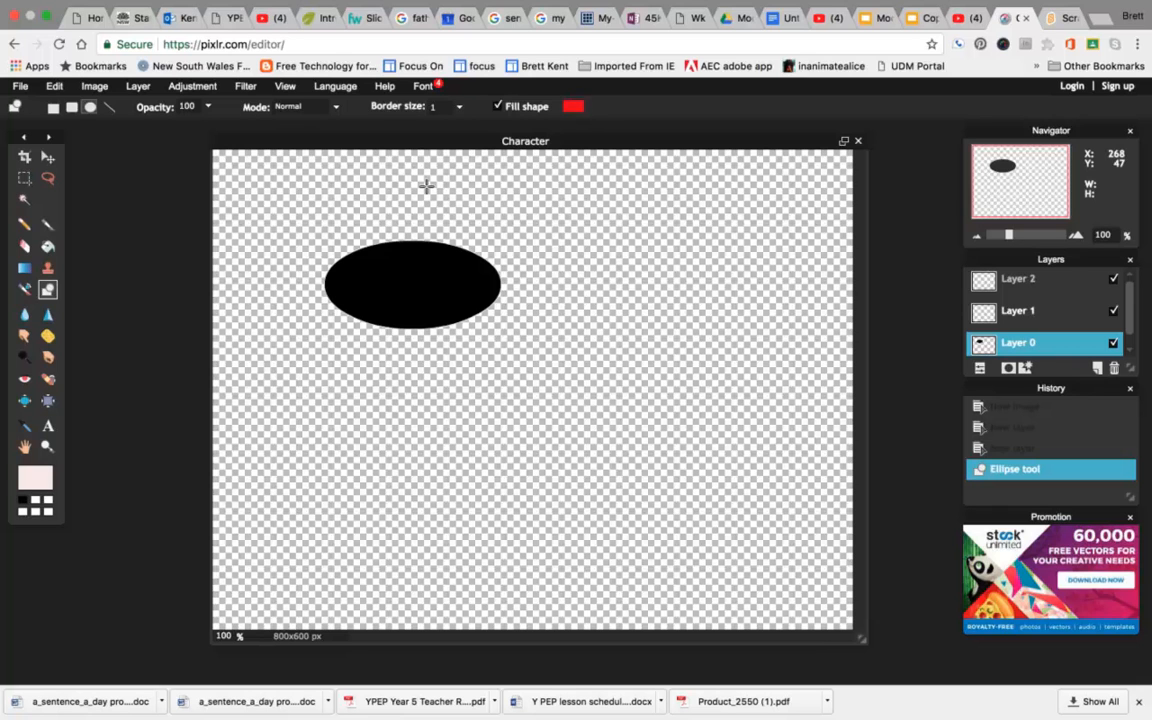
left_click_drag(420, 226, 487, 279)
left_click_drag(337, 236, 401, 280)
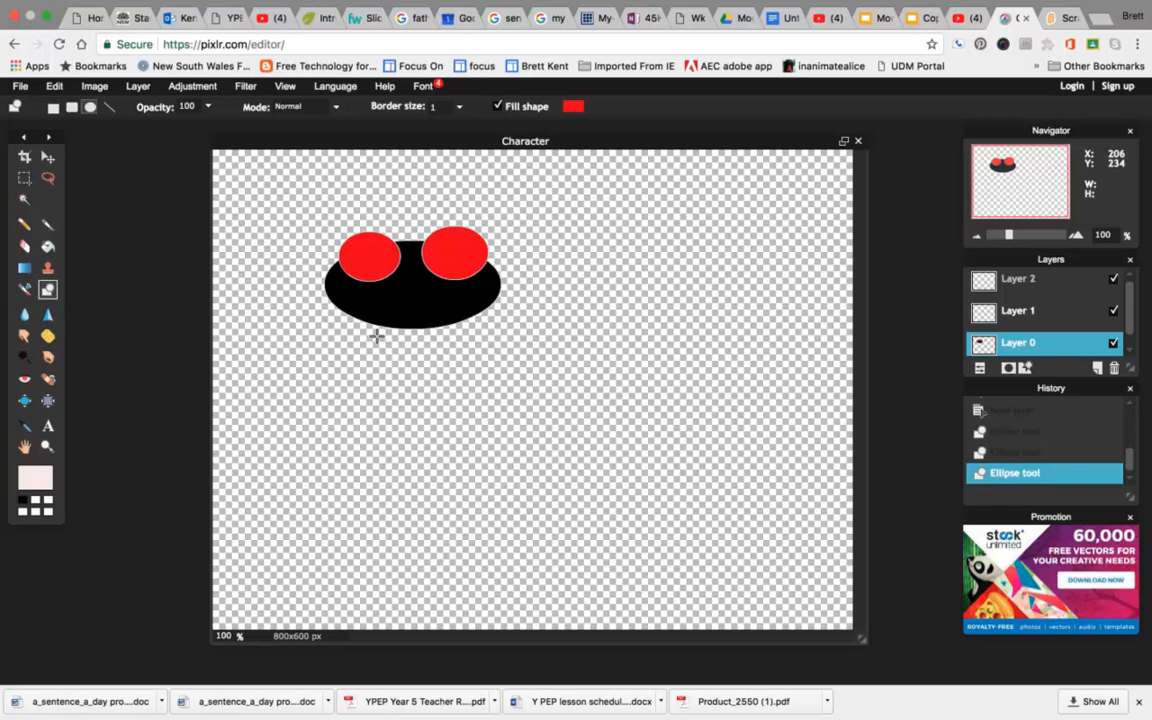
Draw an upright green (#7ae615) ellipse below the head on Layer 0, and shift the whole layer slightly down and to the right
left_click(573, 106)
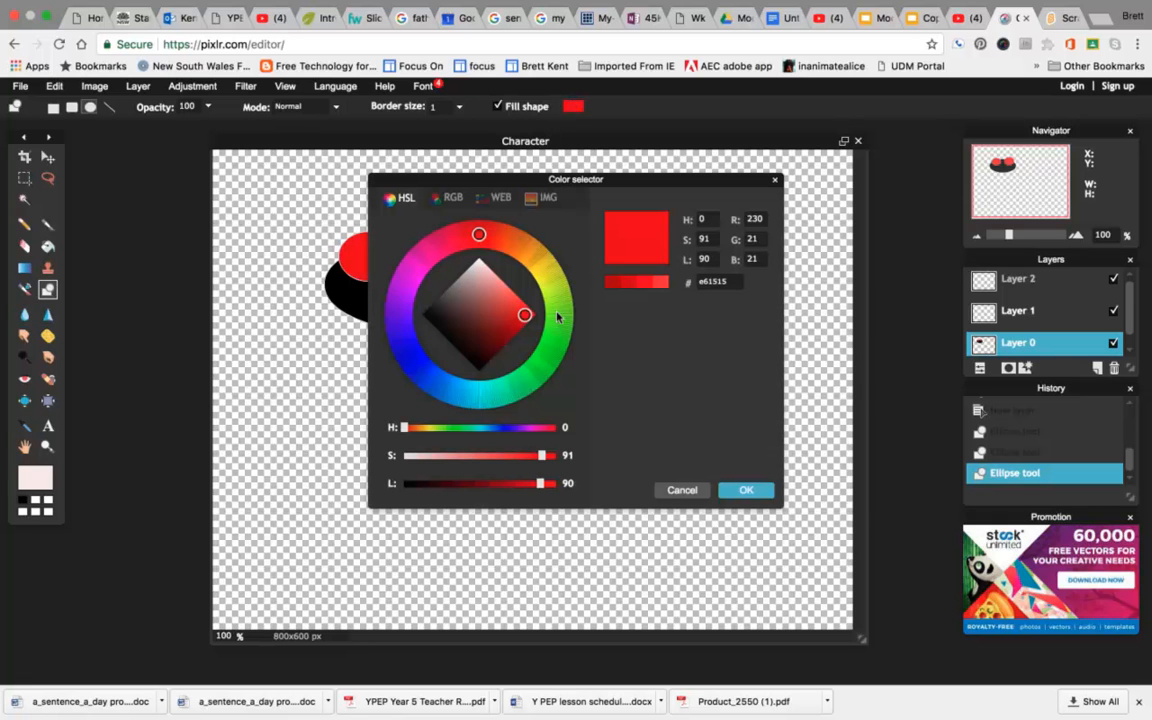
left_click(558, 315)
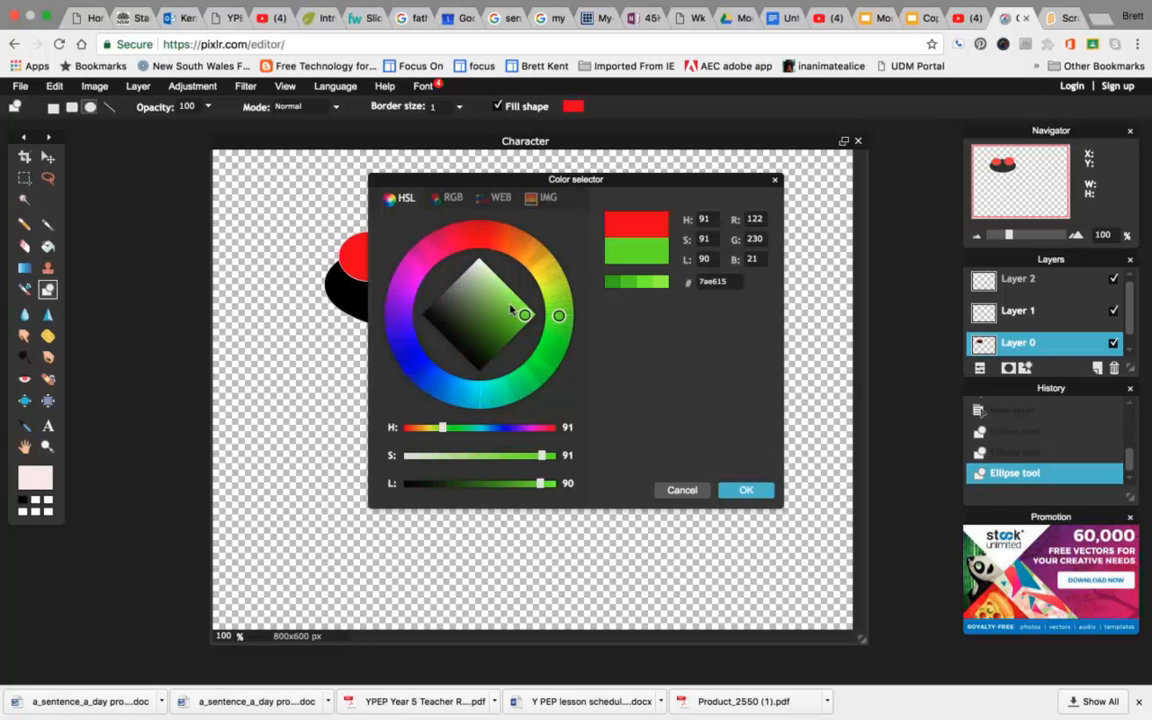
left_click(742, 489)
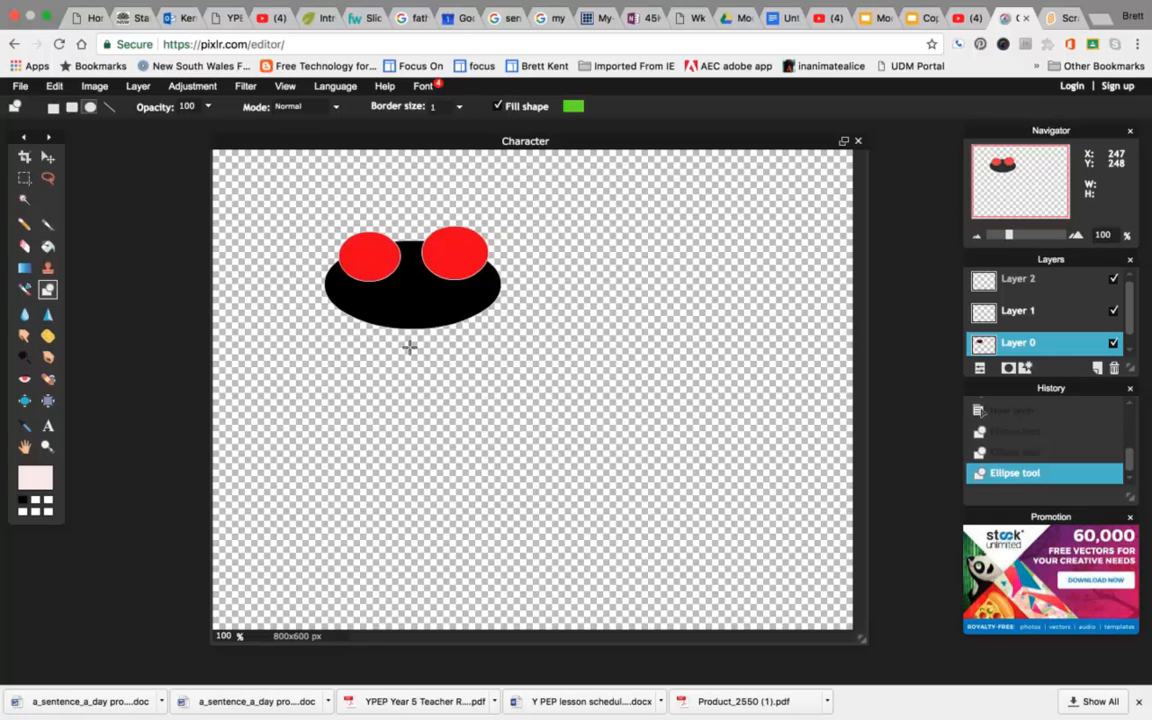
left_click_drag(382, 311, 495, 486)
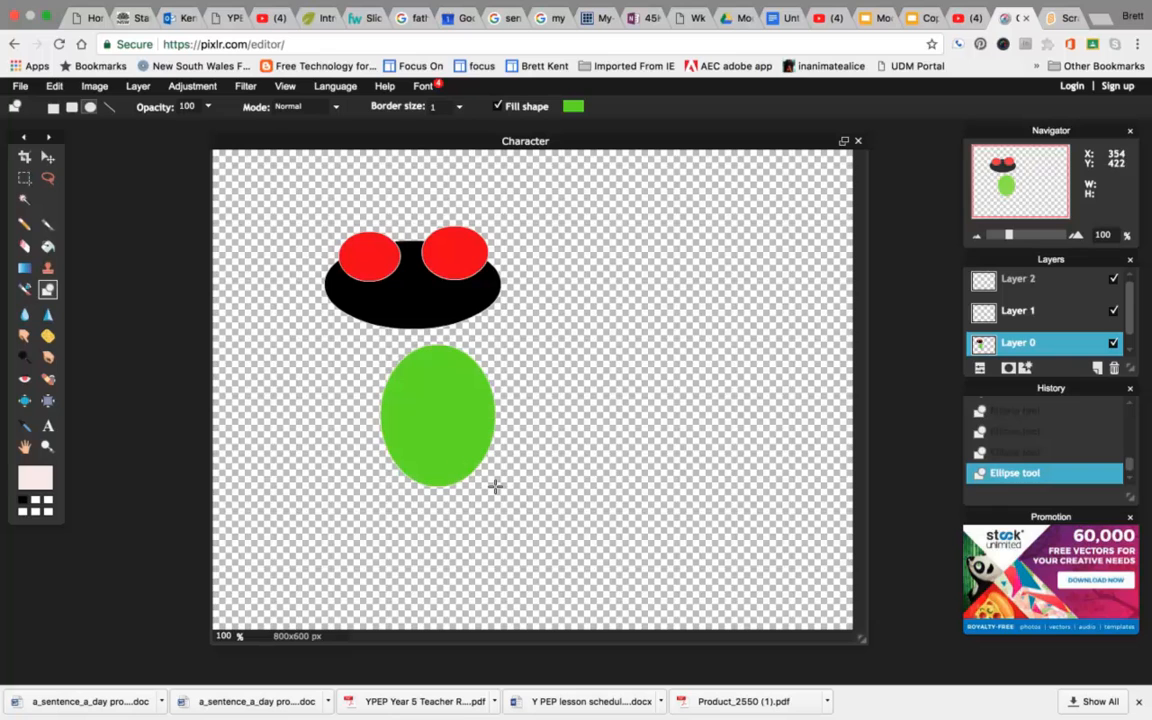
left_click(46, 156)
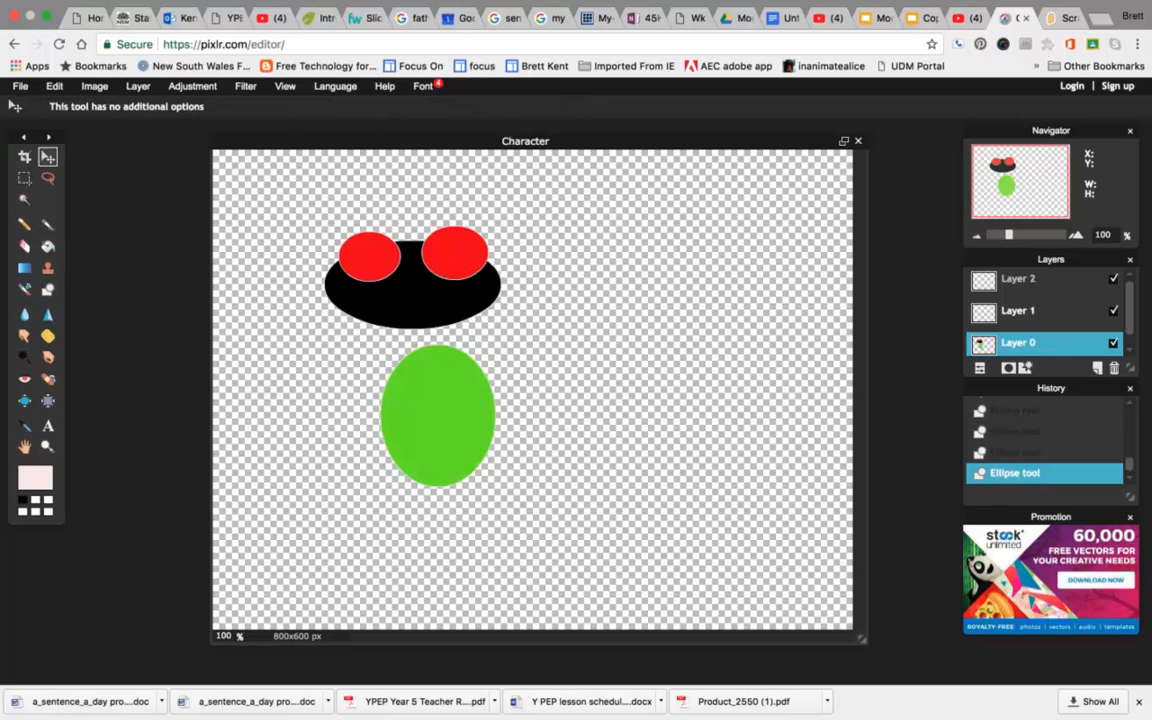
mouse_move(443, 417)
left_mouse_down()
mouse_move(427, 393)
mouse_move(442, 432)
mouse_move(488, 445)
left_mouse_up()
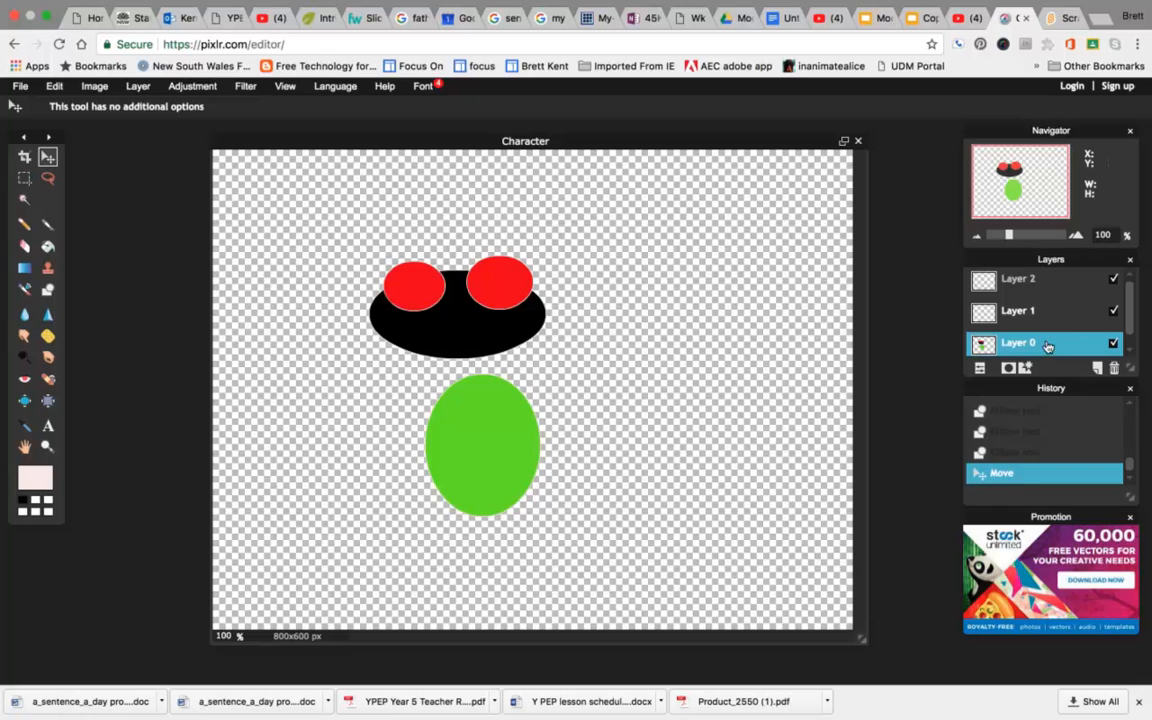
Draw a larger filled green ellipse on Layer 1, to the right of the small green body
left_click(1045, 311)
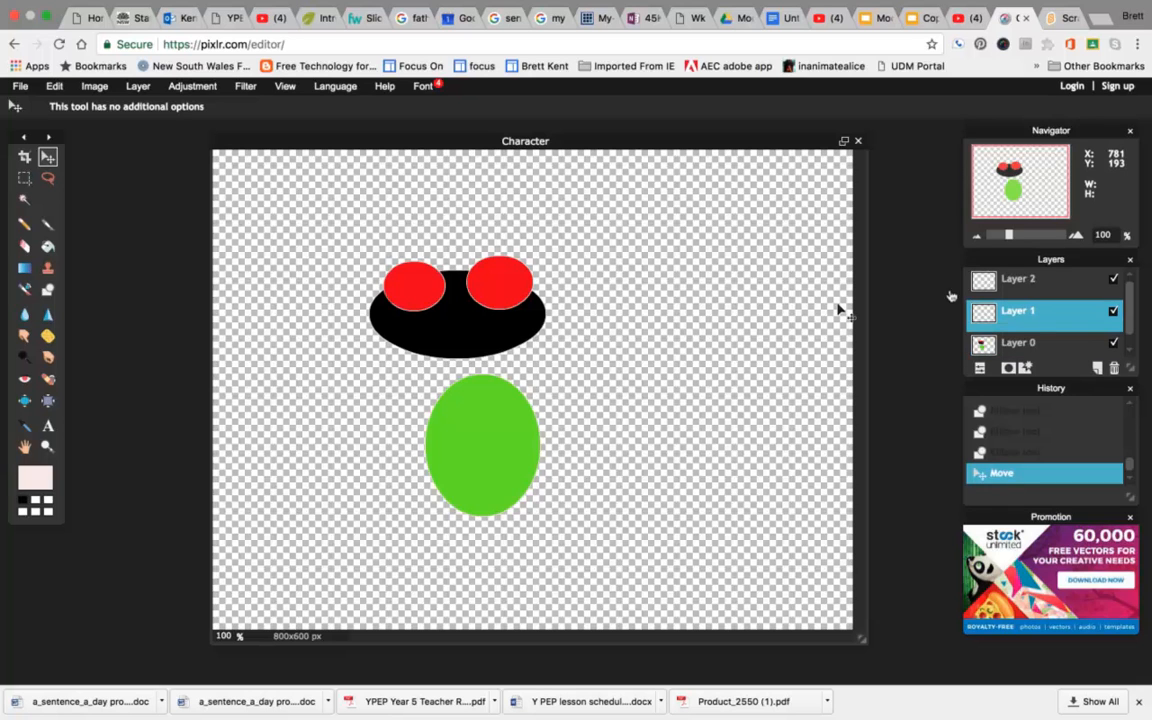
left_click(47, 289)
left_click_drag(586, 358, 764, 507)
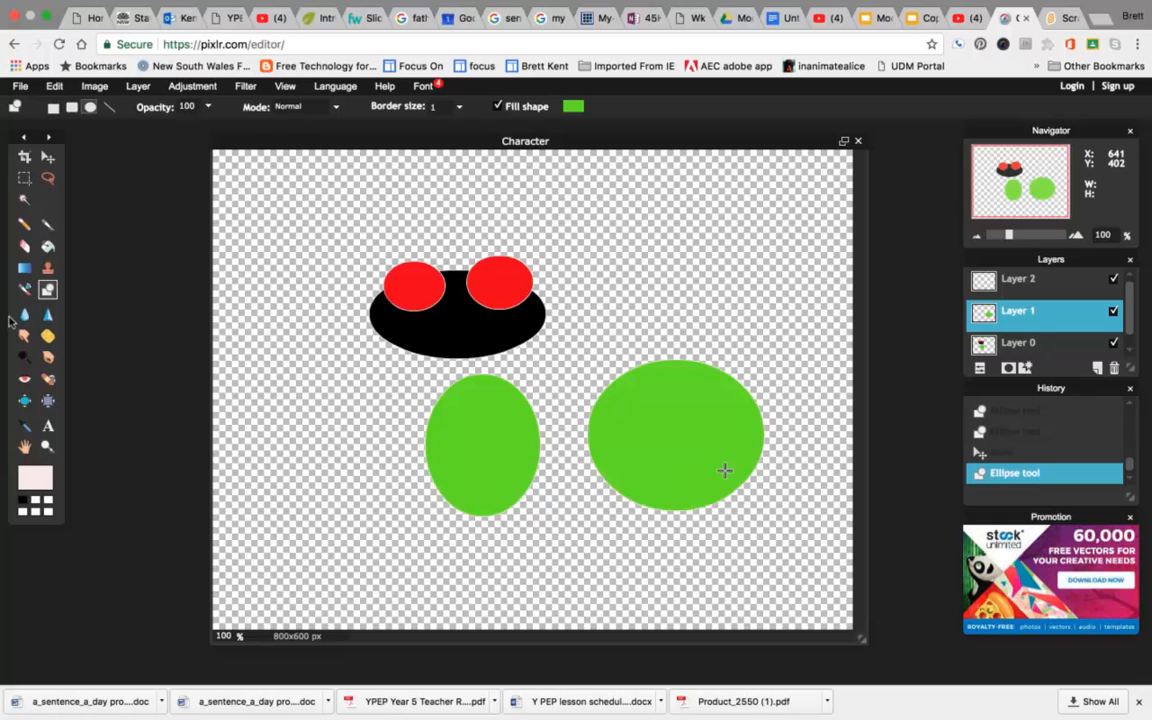
Move the large green ellipse over the small green body and place Layer 1 beneath Layer 0 in the layer order
left_click(47, 156)
left_click_drag(652, 416, 483, 411)
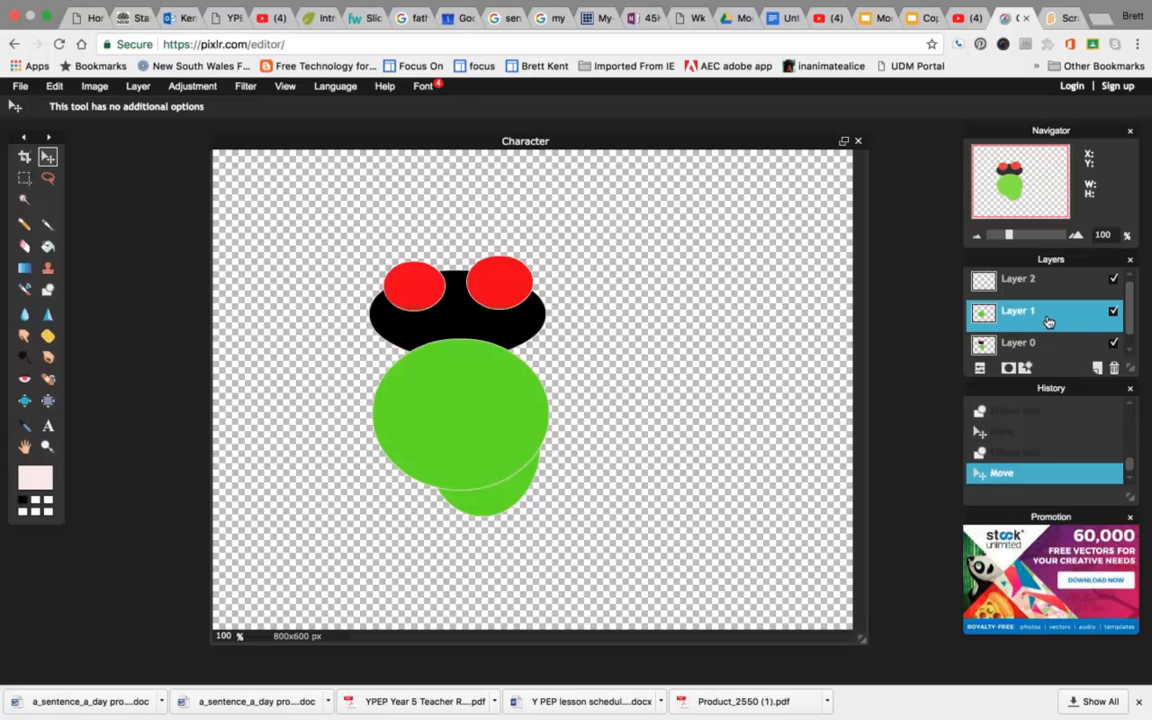
scroll(1112, 306, "down", 1)
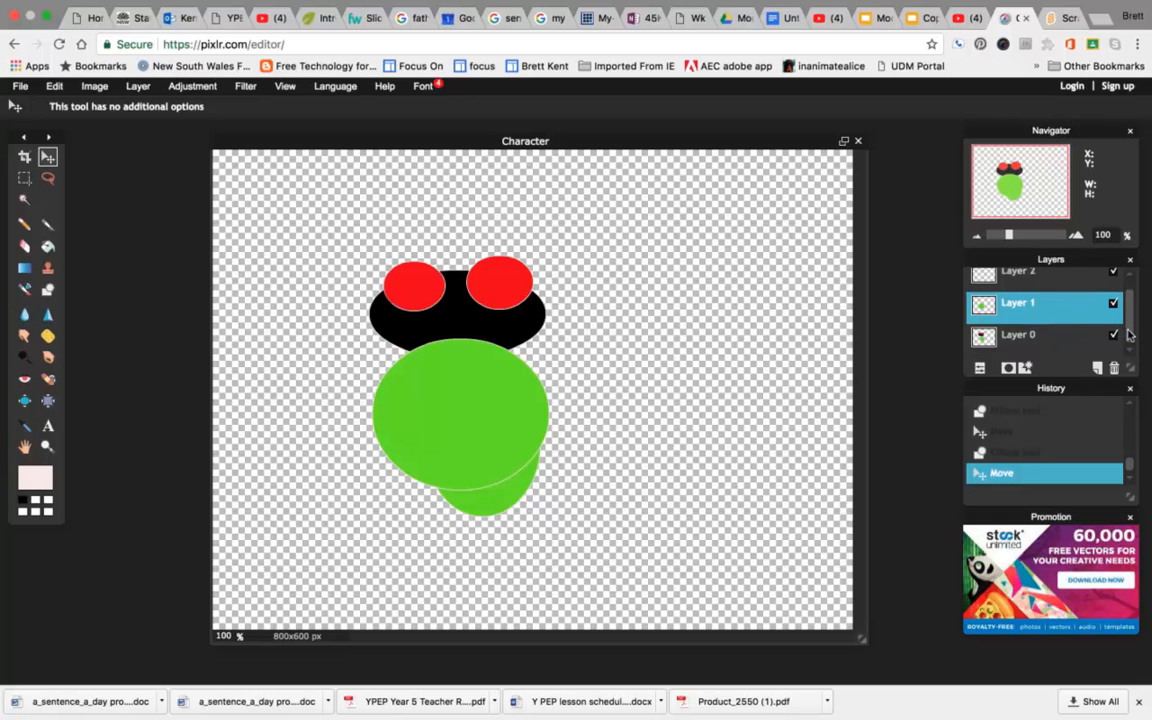
left_click_drag(1063, 326, 1070, 357)
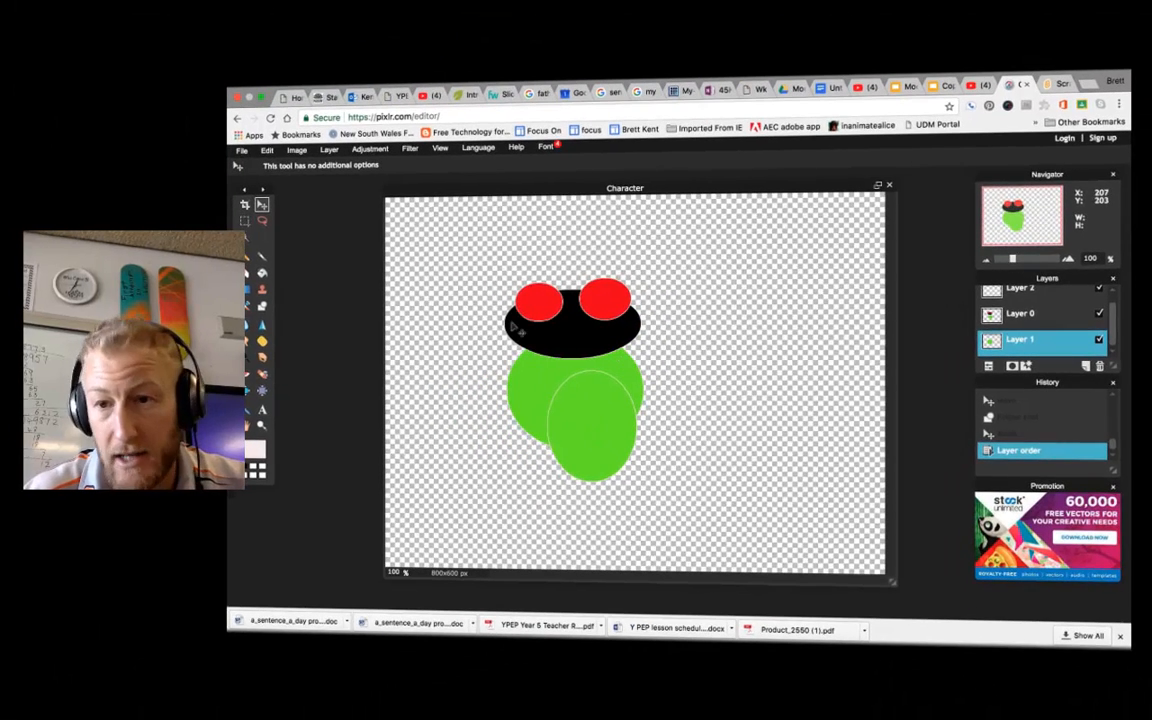
On Layer 2, stamp a pale star onto each red eye using the rounded size 60 star brush
scroll(1060, 315, "up", 1)
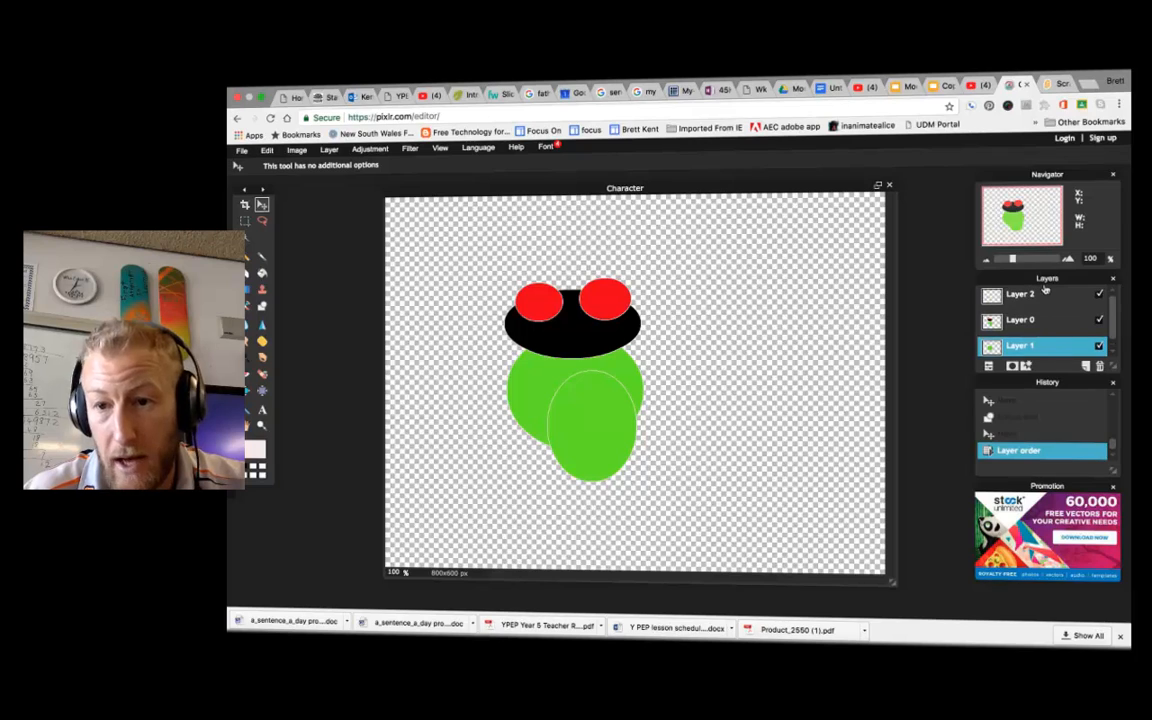
left_click(1025, 292)
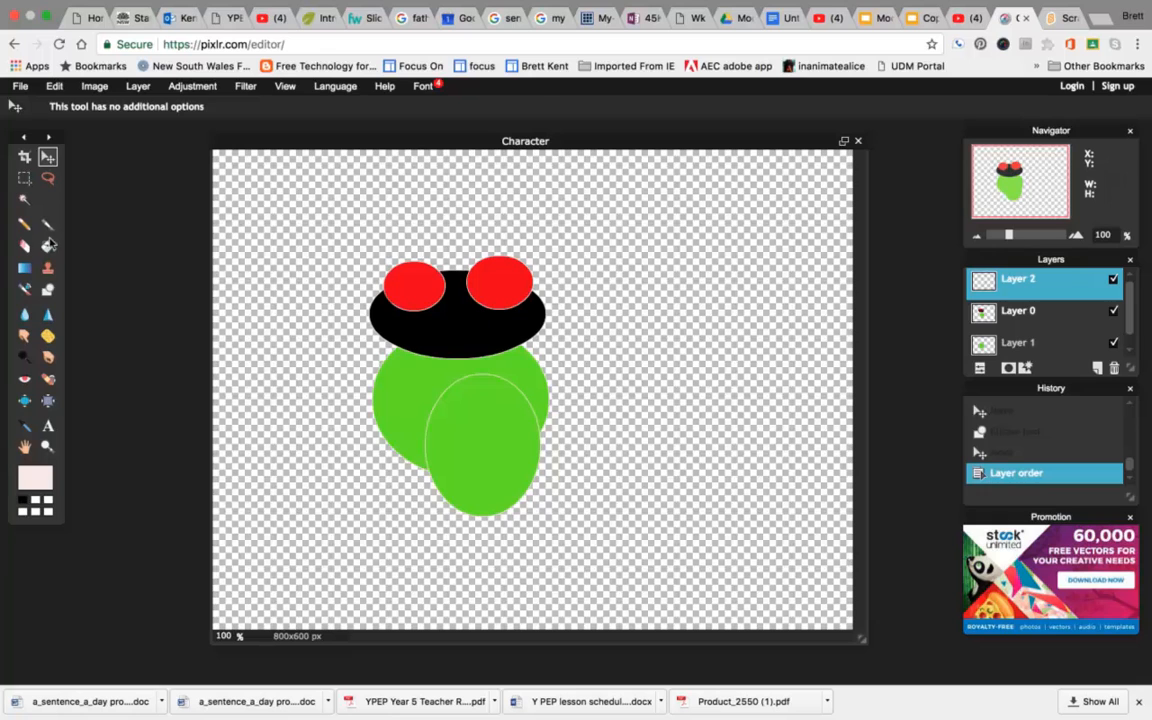
left_click(47, 289)
left_click(89, 108)
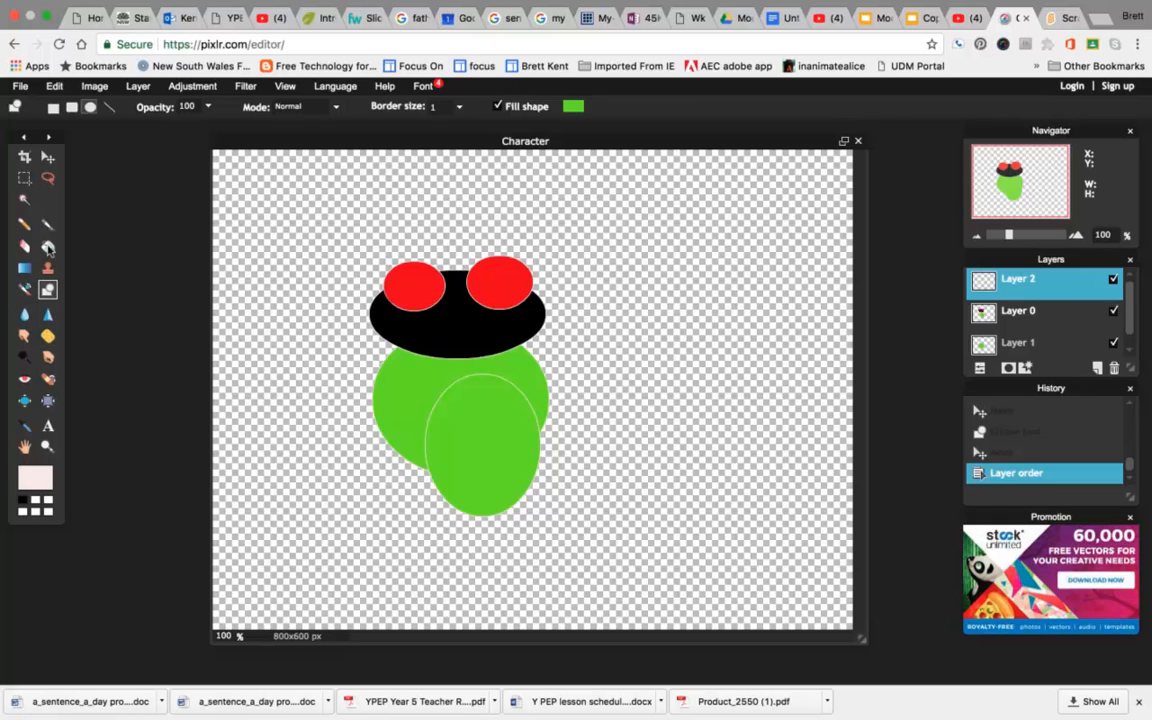
left_click(47, 225)
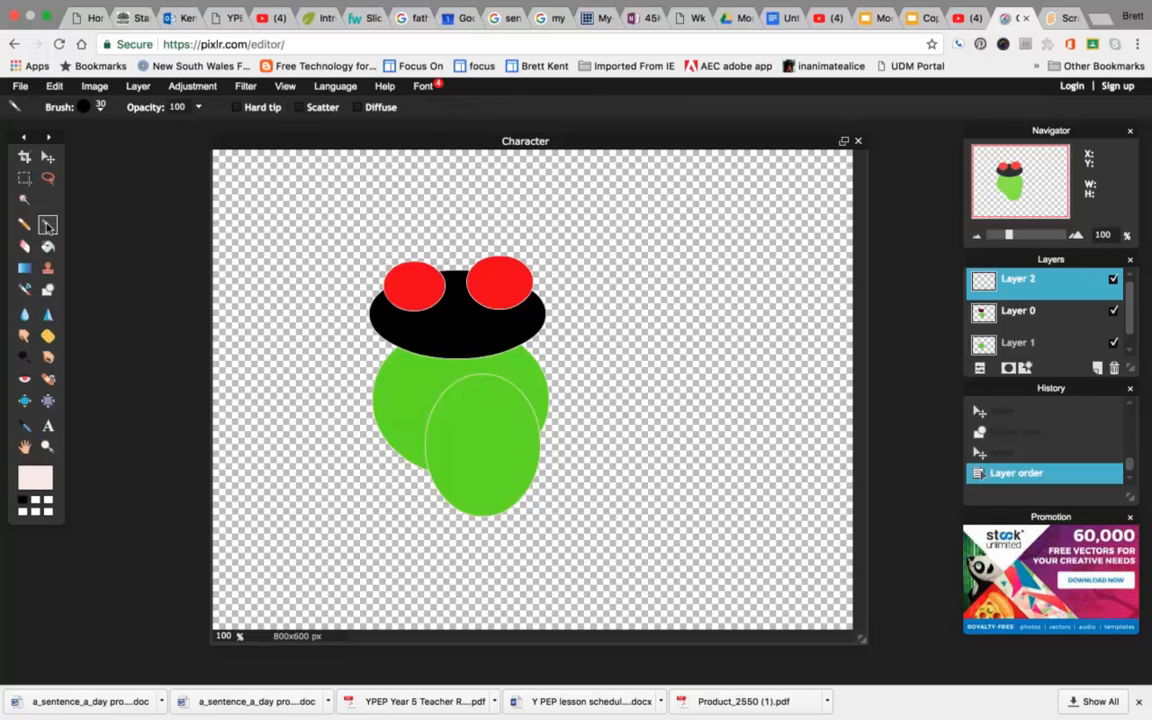
left_click(80, 103)
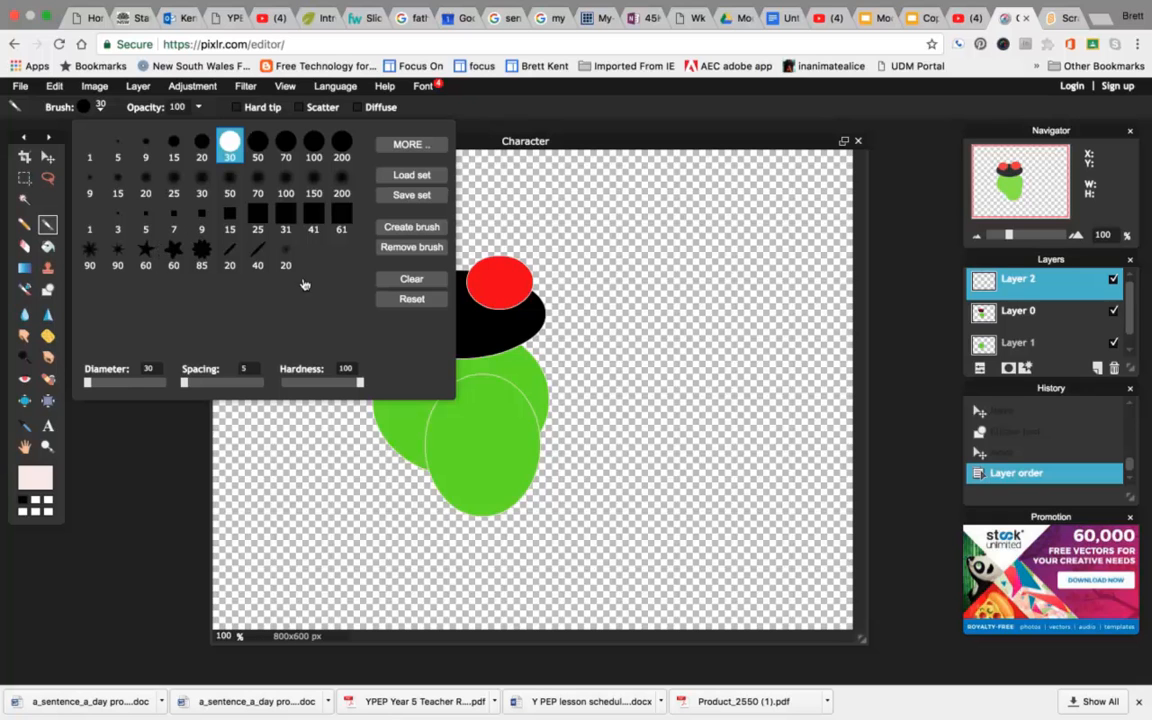
left_click(174, 251)
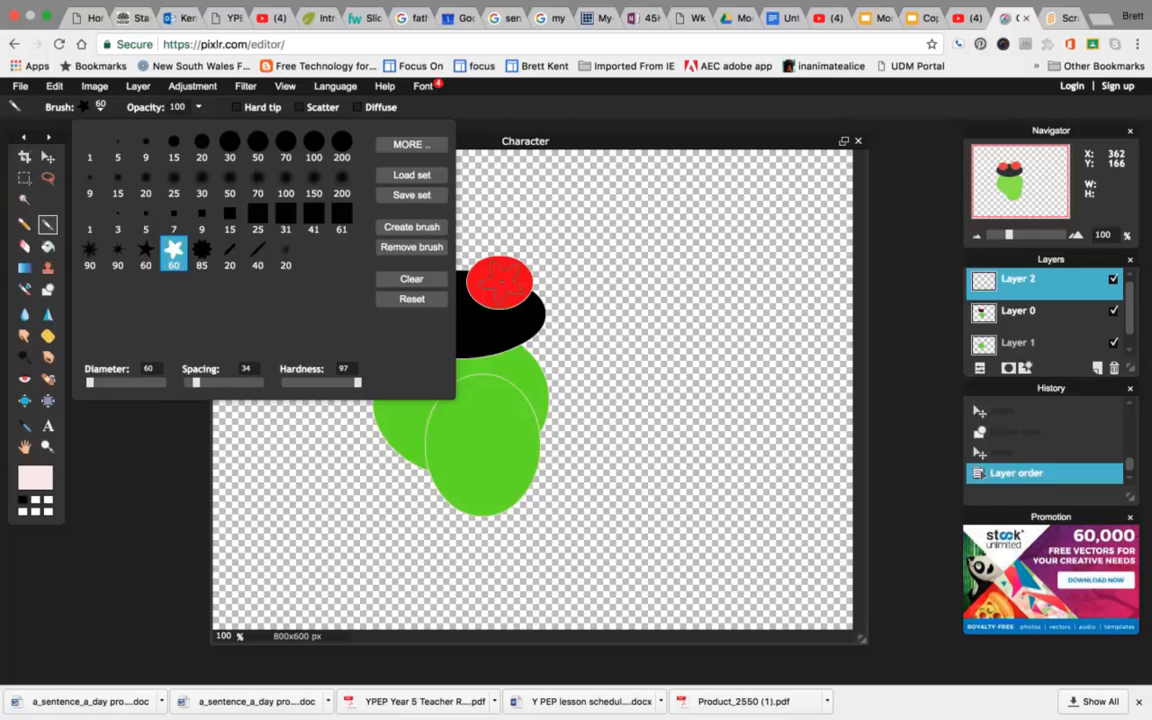
left_click(499, 281)
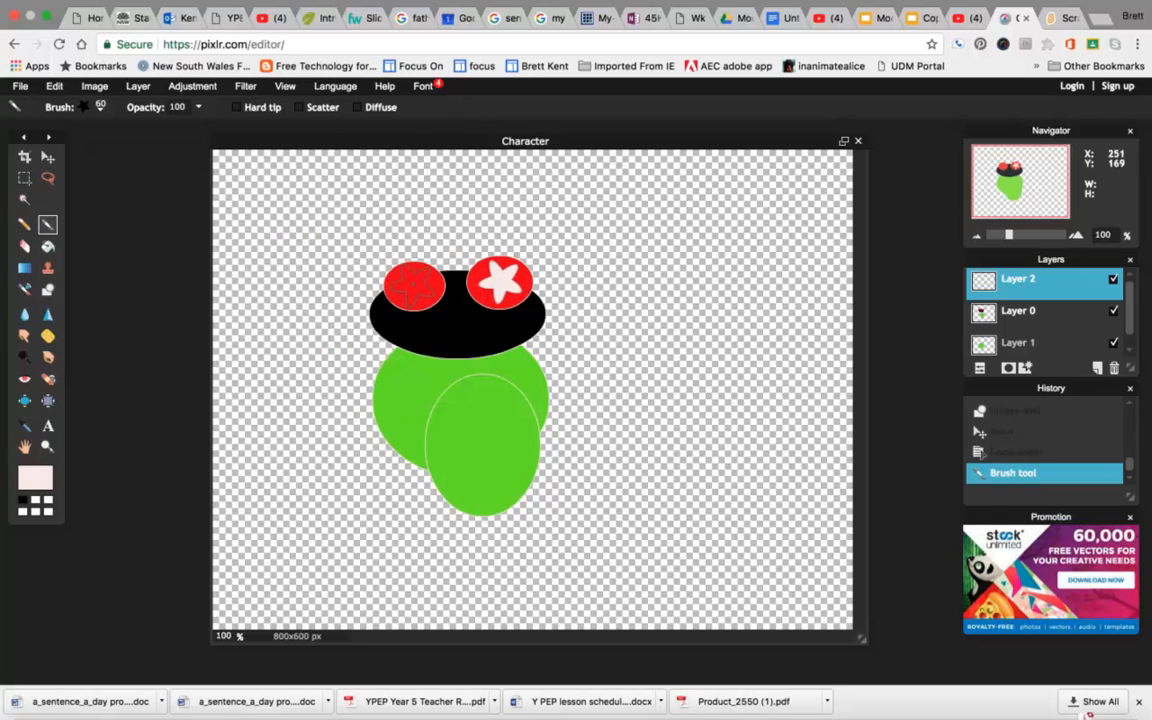
left_click(414, 285)
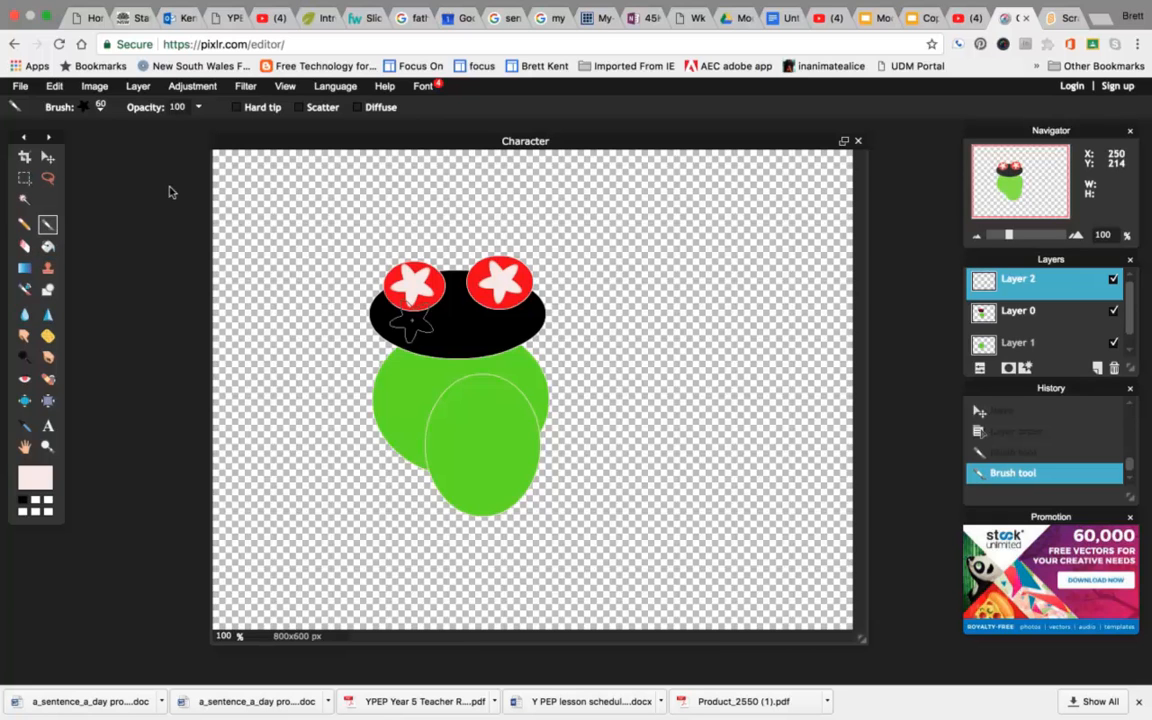
Paint two nostril dots and a mouth line with a fang at each end on the black head, using the round size 9 brush
left_click(82, 105)
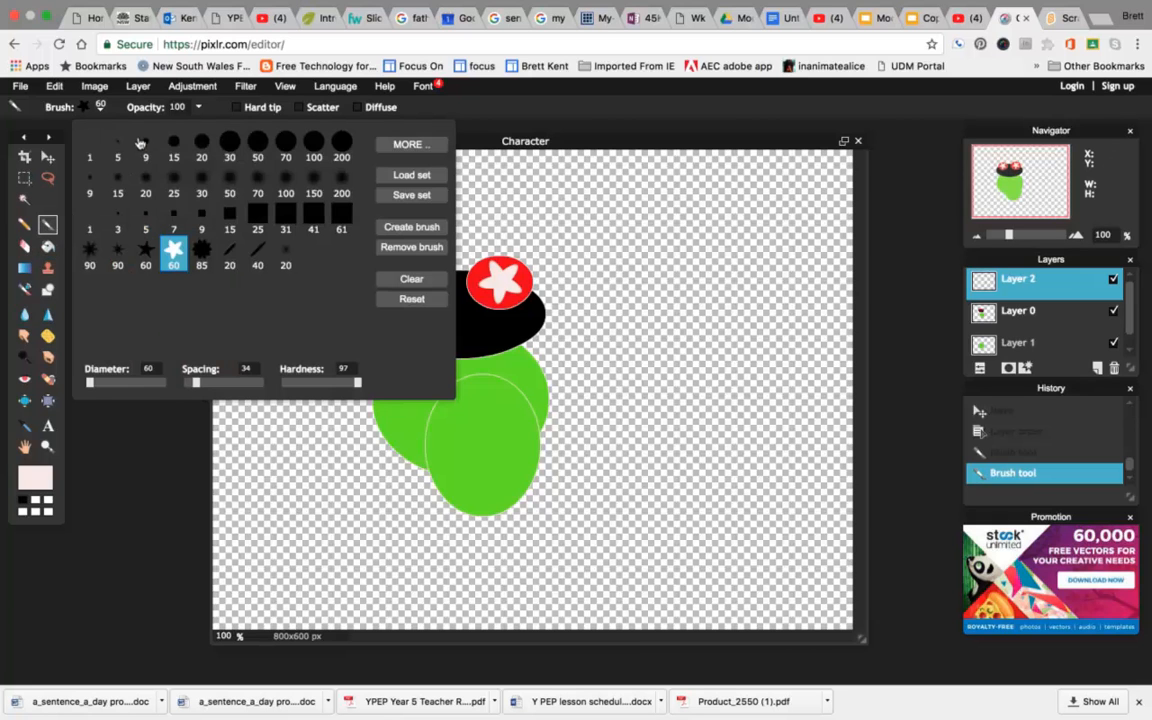
left_click(141, 143)
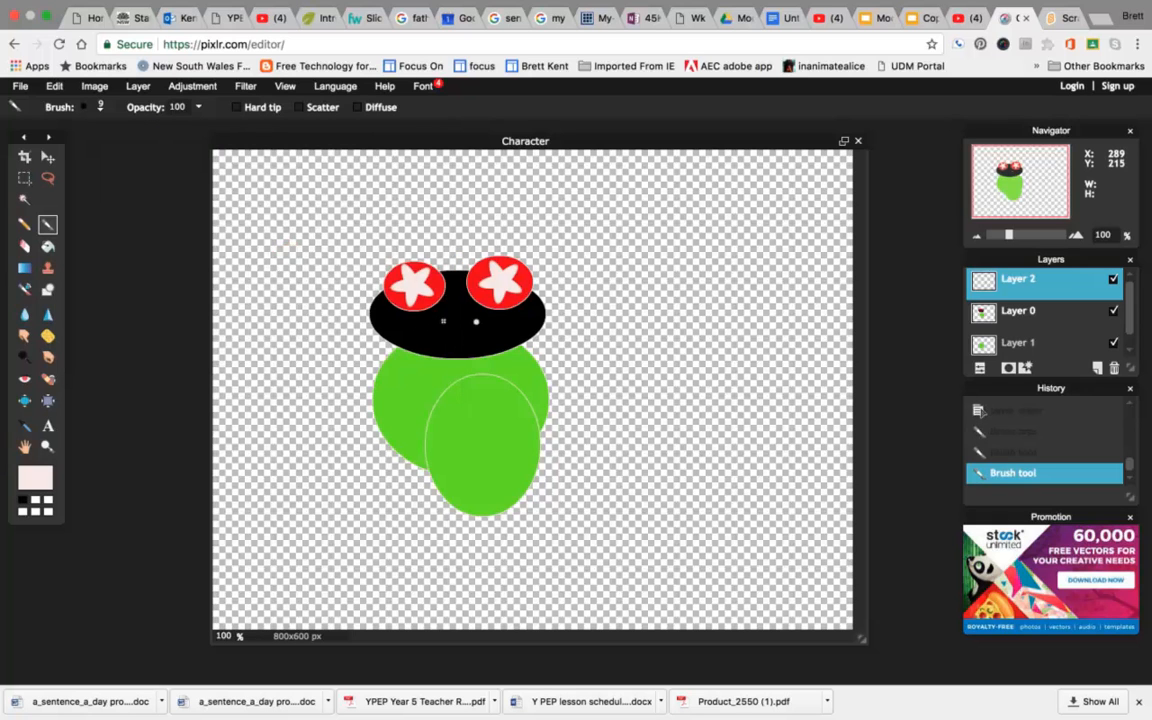
left_click(443, 321)
left_click_drag(427, 340, 420, 351)
left_click_drag(489, 337, 500, 353)
left_click_drag(423, 344, 497, 347)
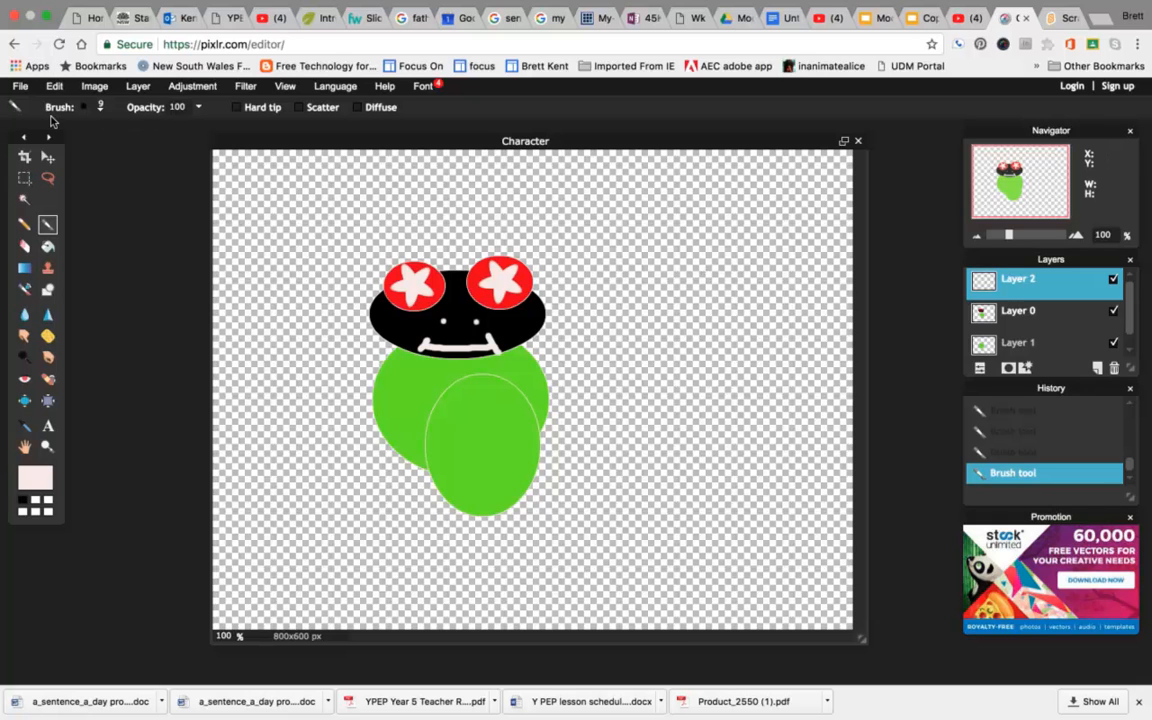
Save the drawing to the computer as a JPEG named Character in the Downloads folder
left_click(20, 86)
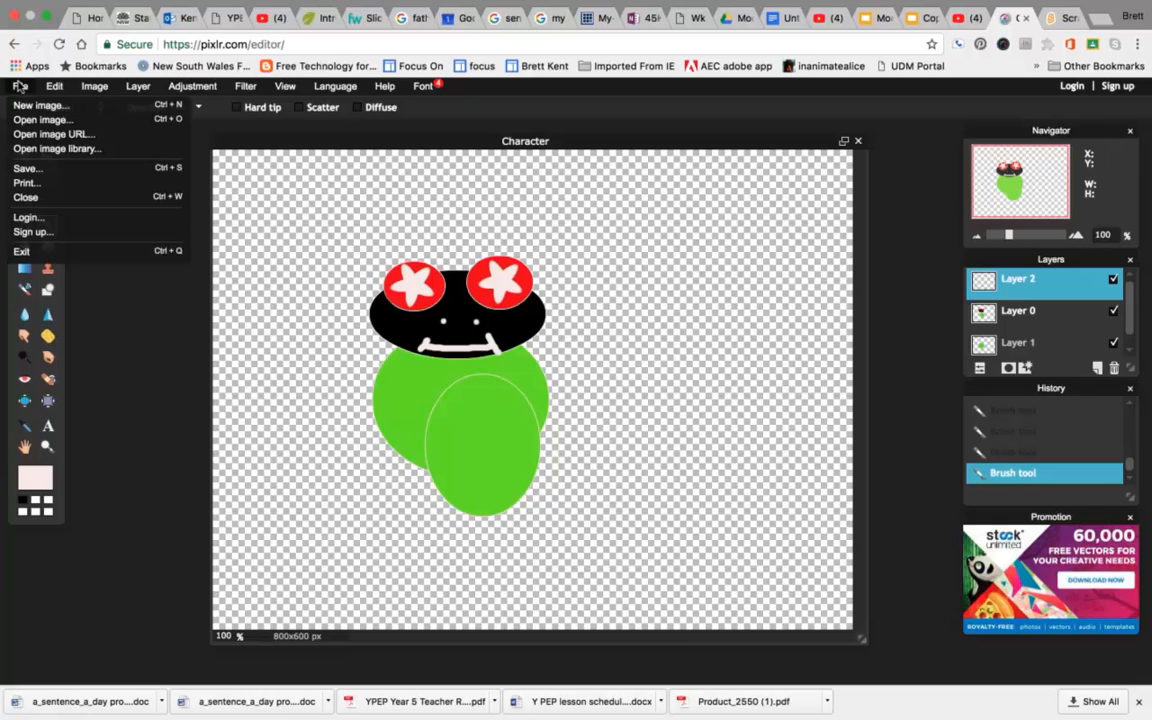
left_click(26, 168)
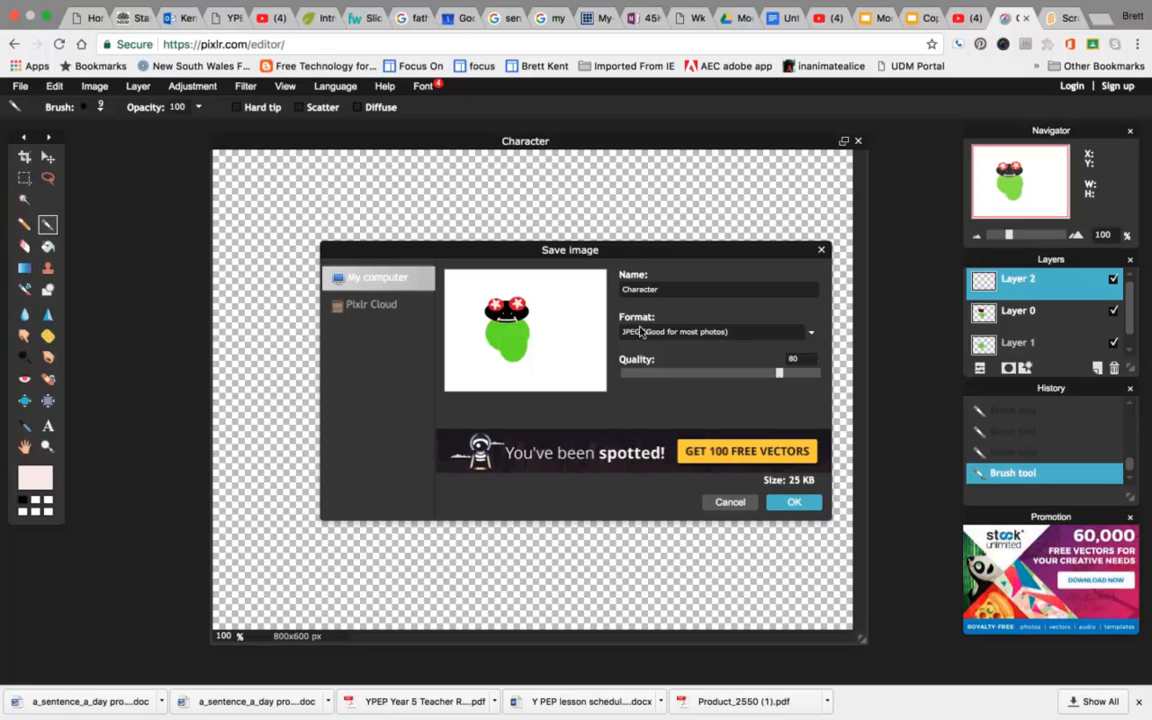
left_click(640, 333)
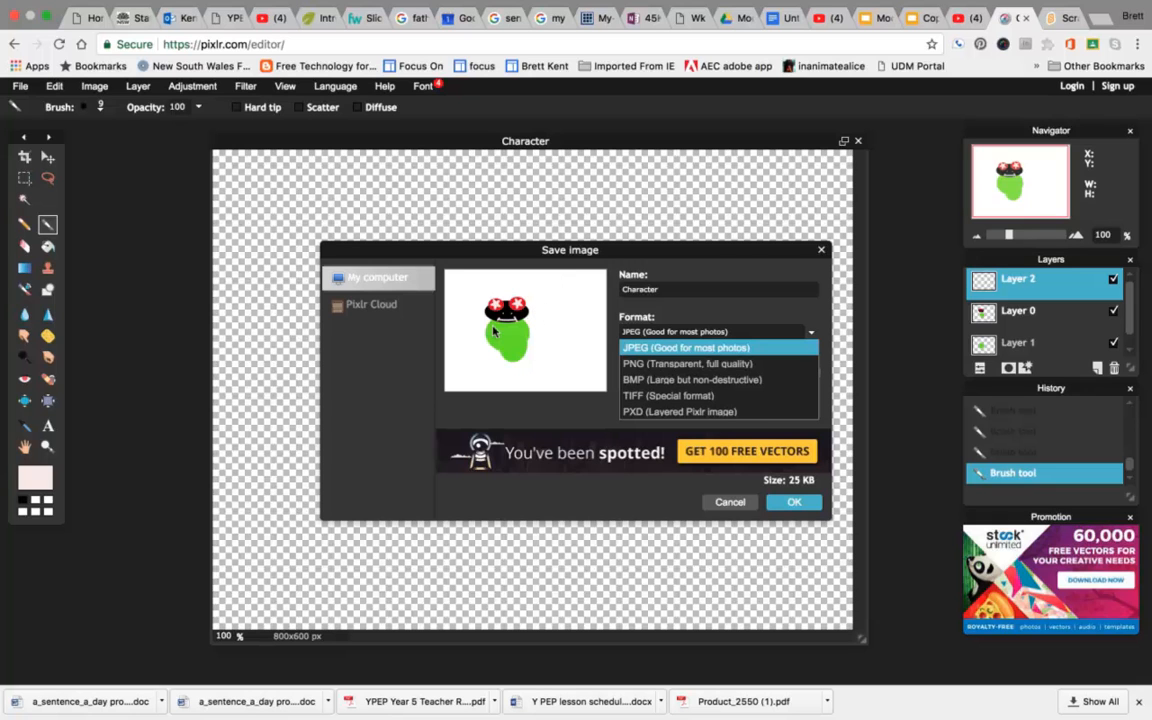
left_click(788, 501)
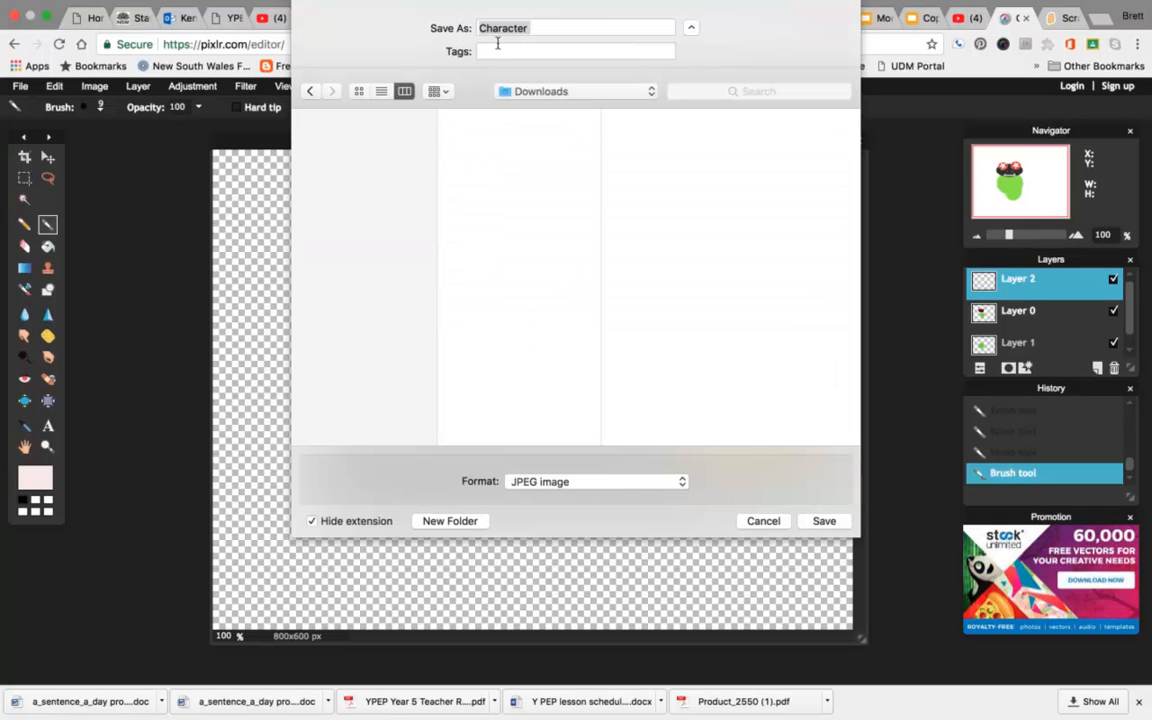
left_click(820, 521)
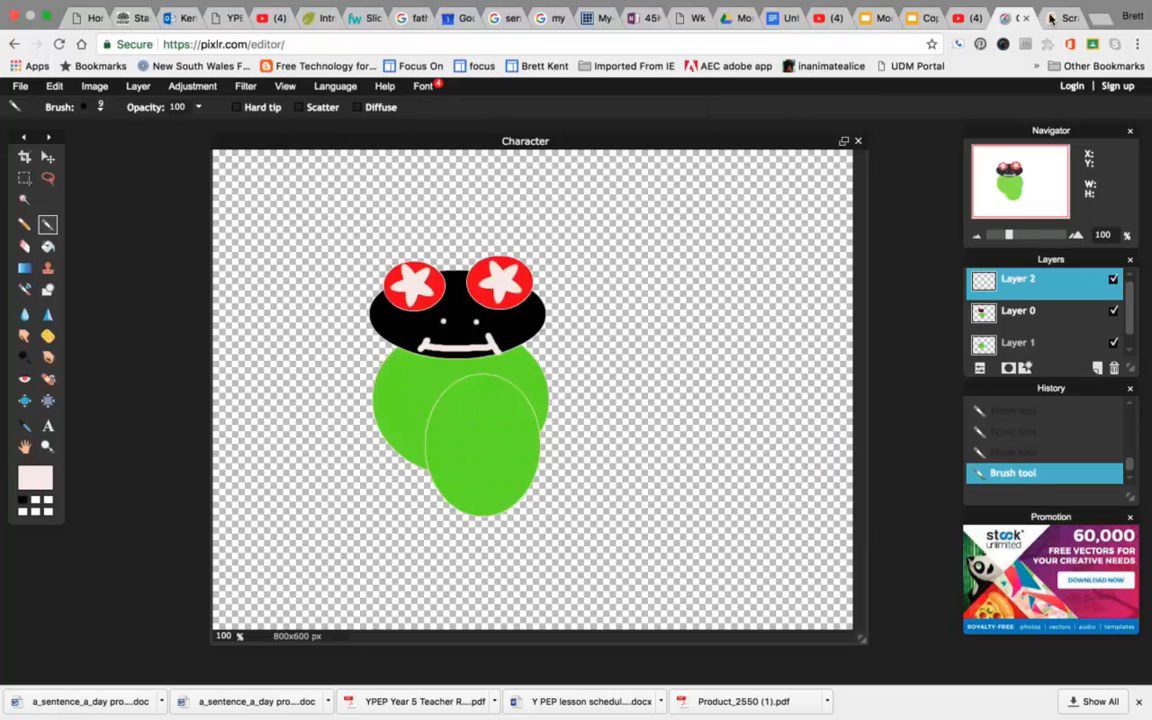
Switch to the Scratch editor and upload Character .jpg from Downloads as a new sprite
left_click(1051, 18)
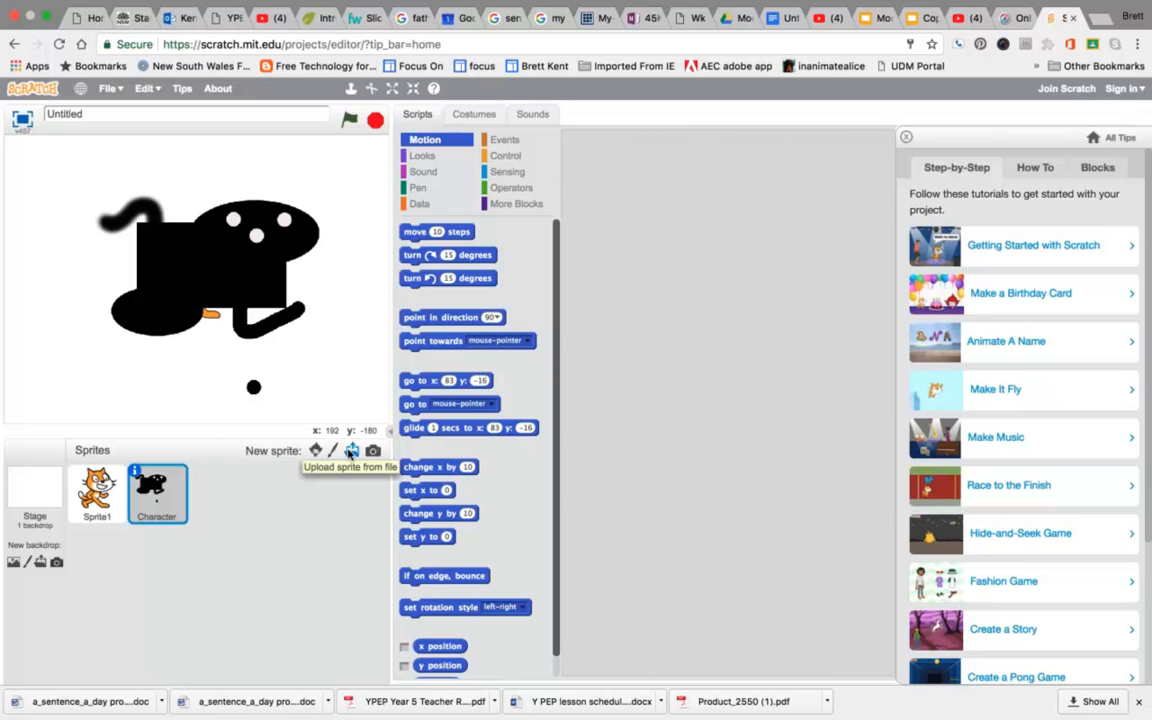
left_click(351, 452)
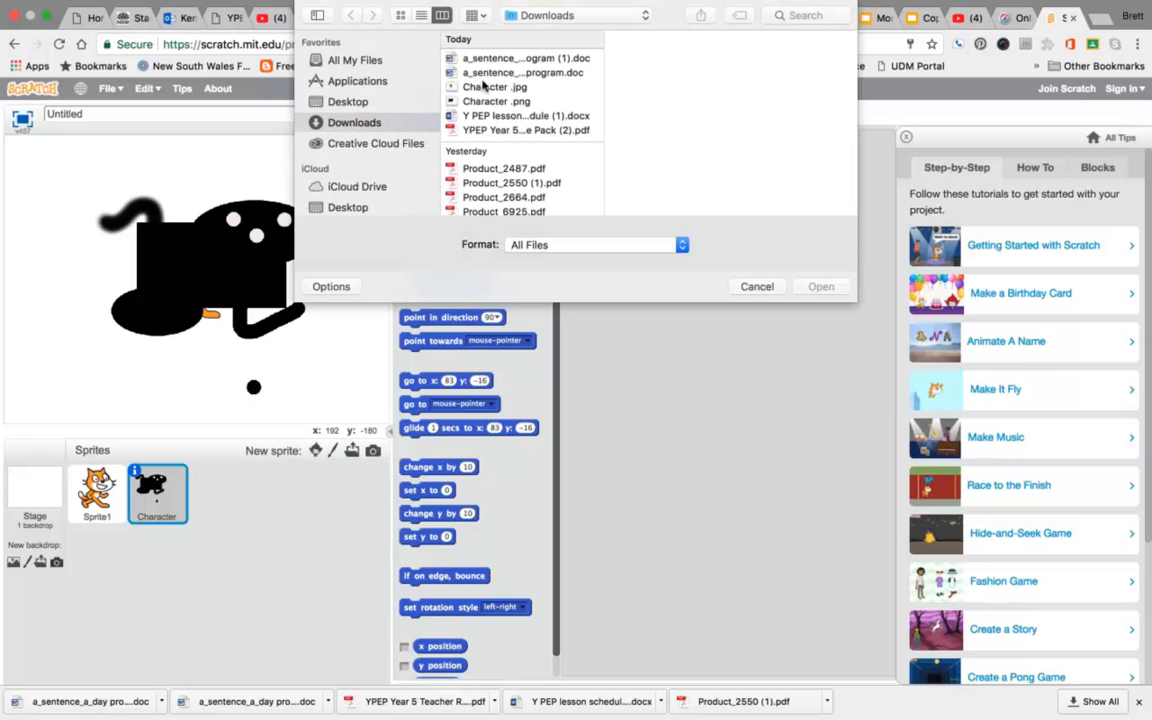
left_click(483, 87)
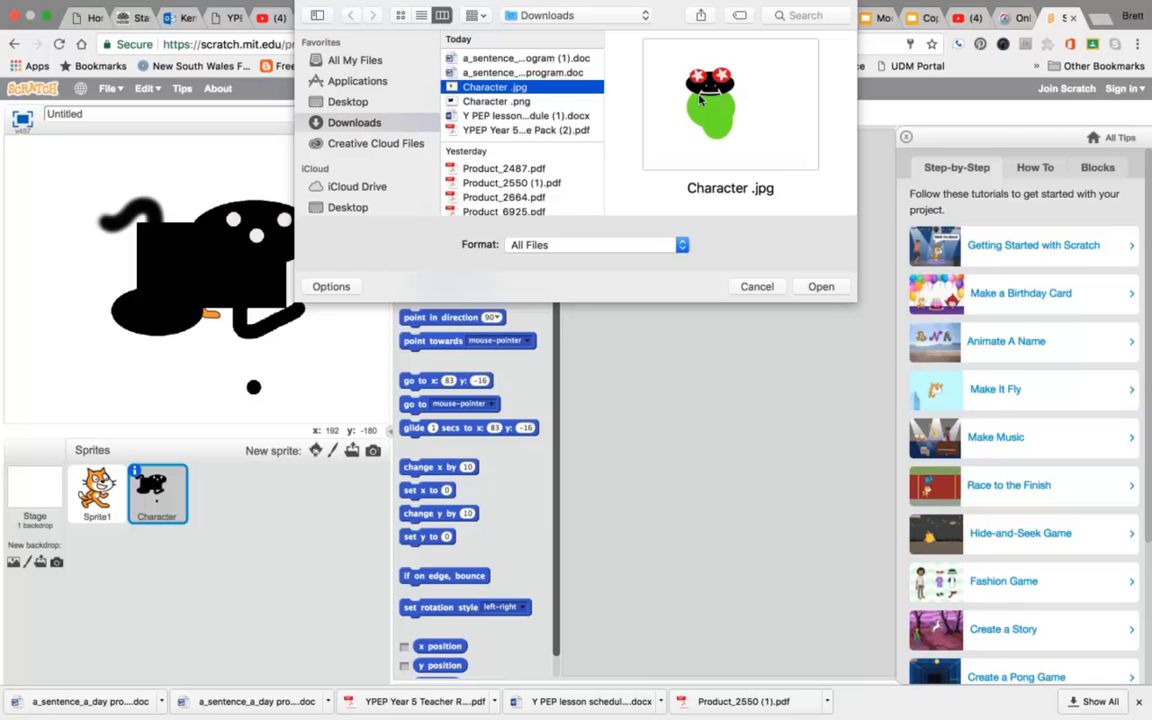
left_click(810, 287)
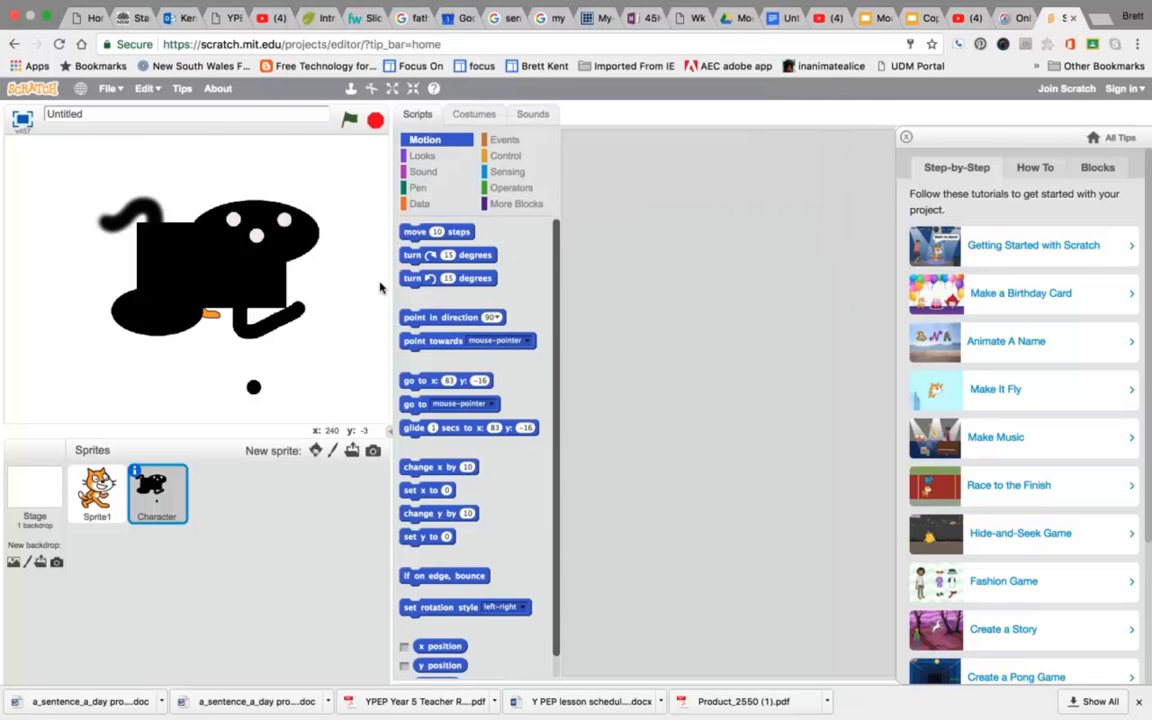
Move the uploaded JPEG character toward the left of the stage, and delete its sprite from the project
left_click_drag(226, 278, 115, 275)
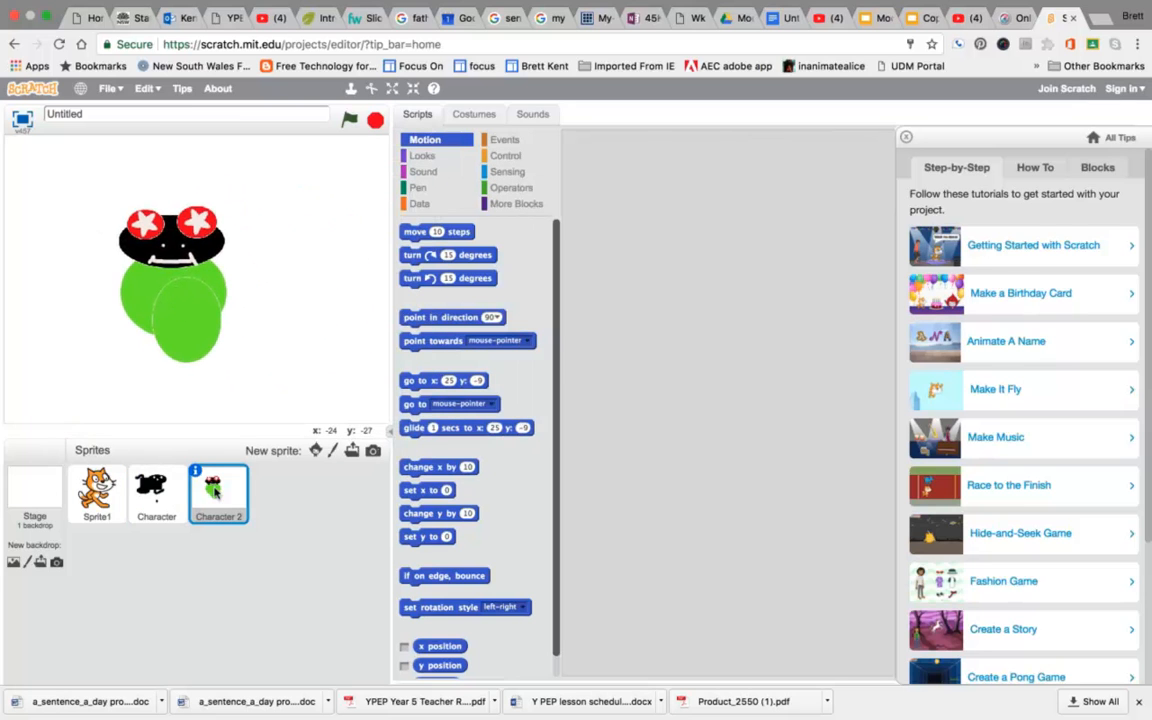
right_click(237, 505)
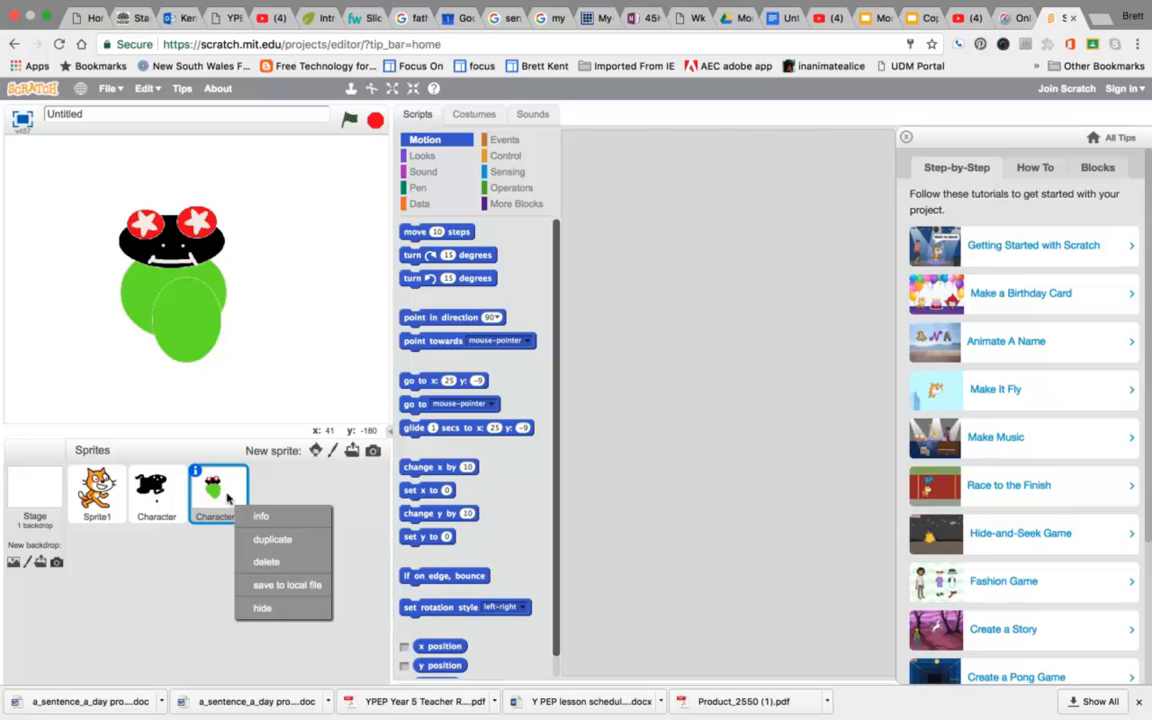
left_click(265, 562)
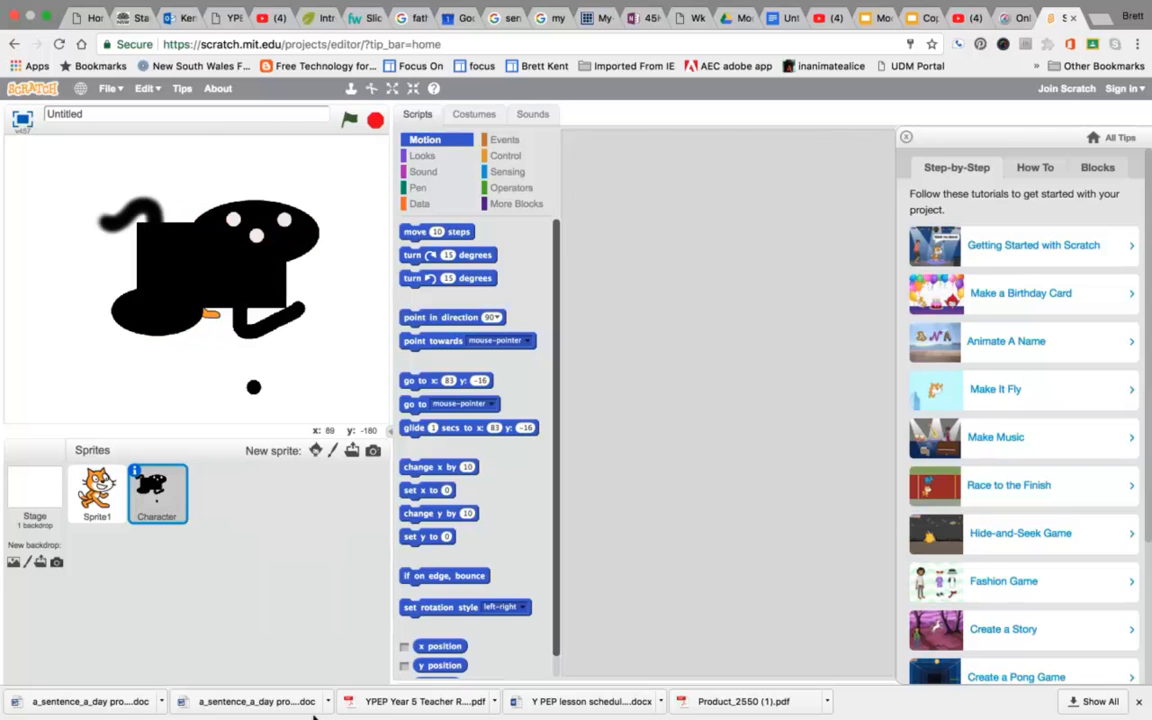
Switch back to Pixlr and save the drawing as a transparent PNG named Character in Downloads, replacing the existing file
left_click(1020, 18)
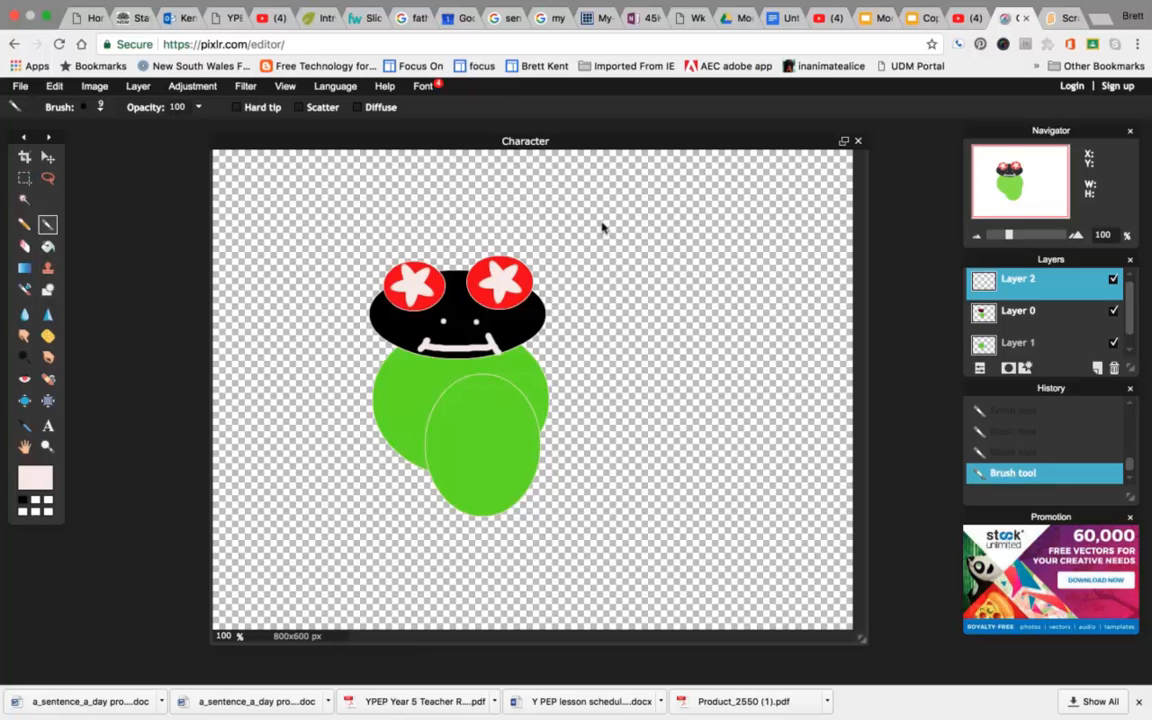
left_click(20, 86)
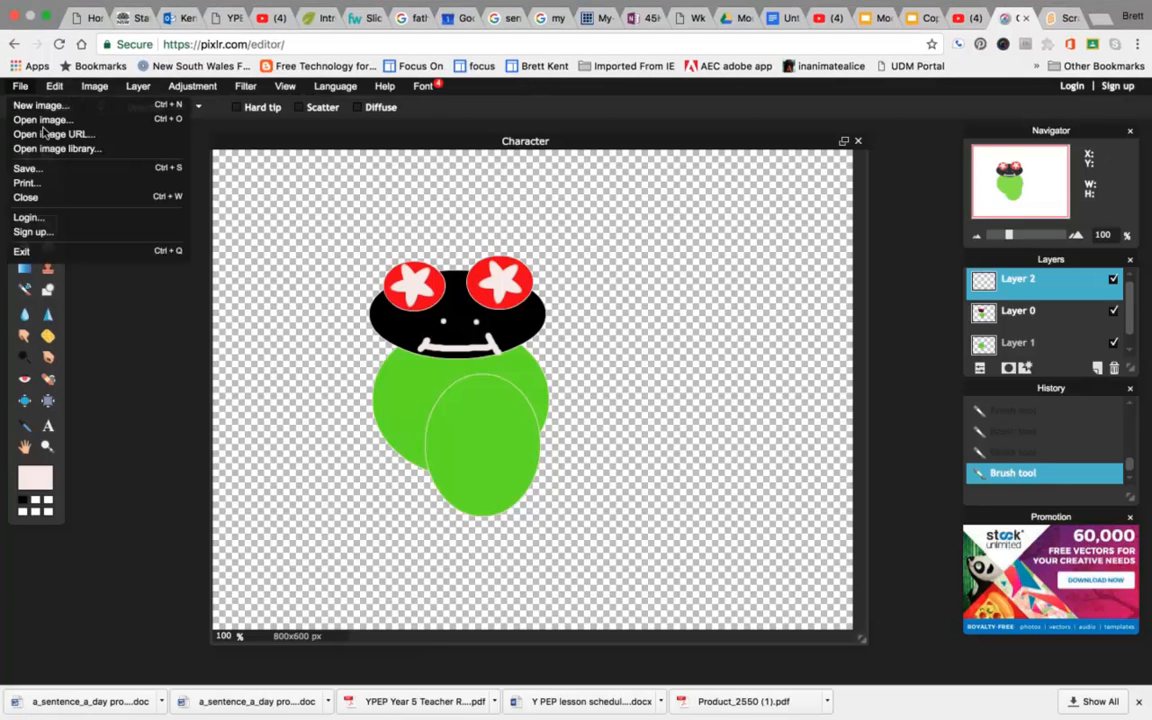
left_click(44, 169)
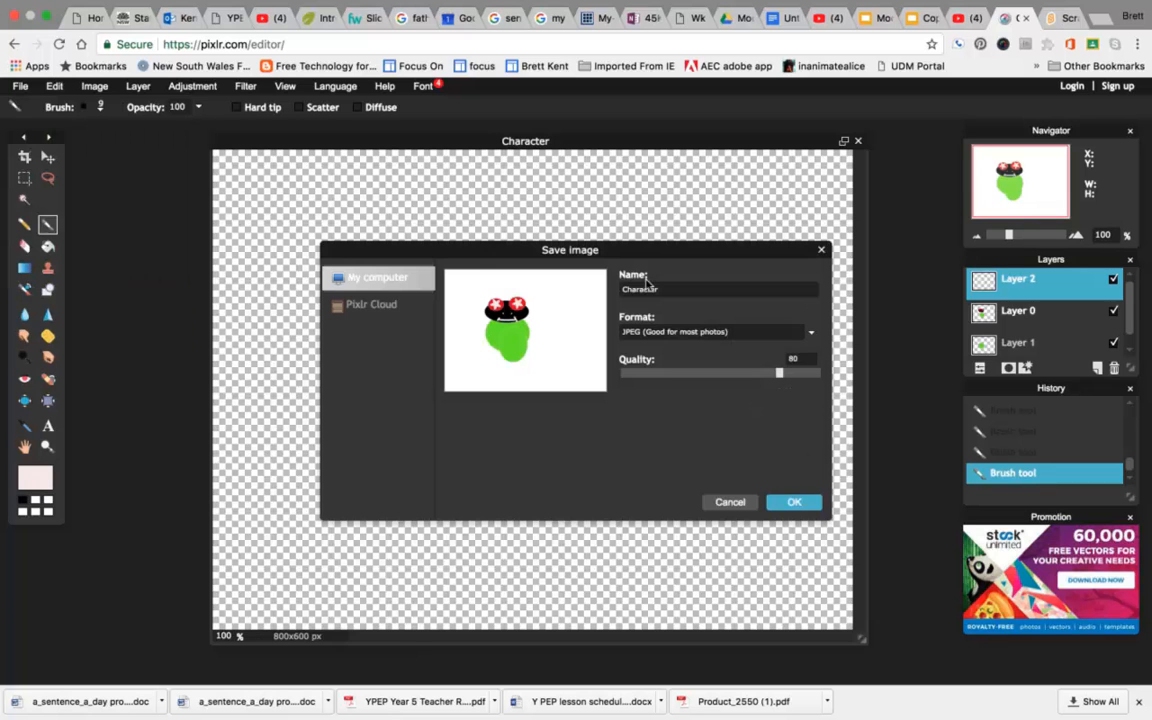
left_click(650, 331)
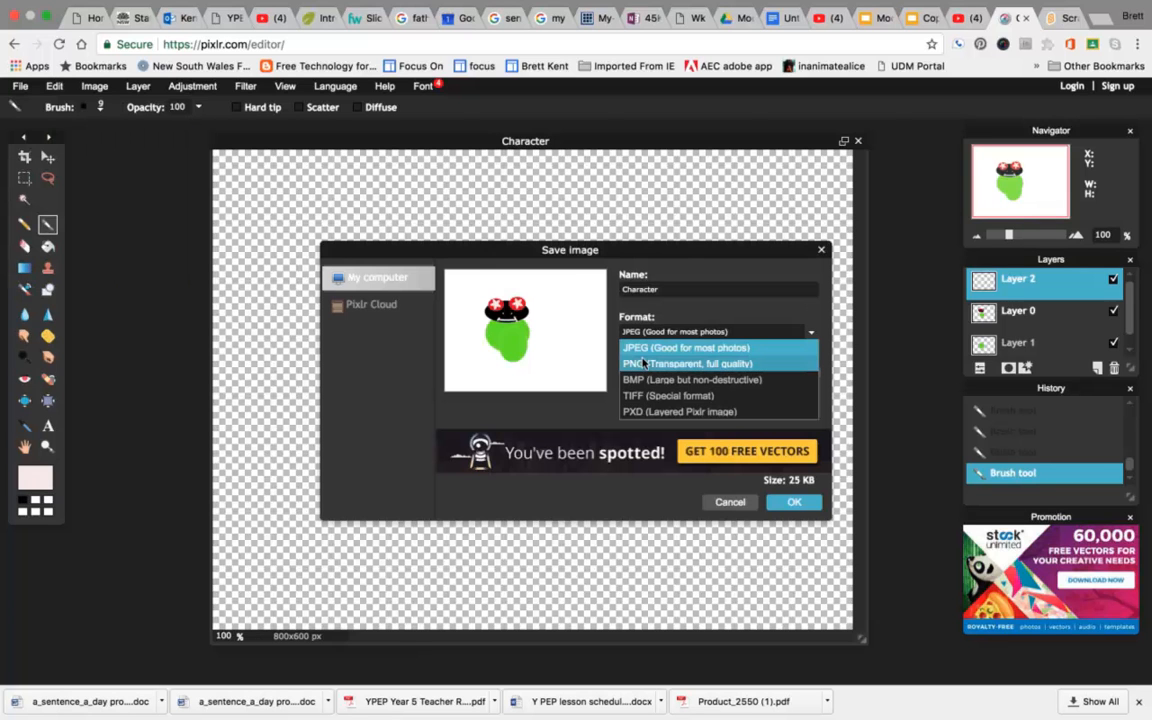
left_click(643, 363)
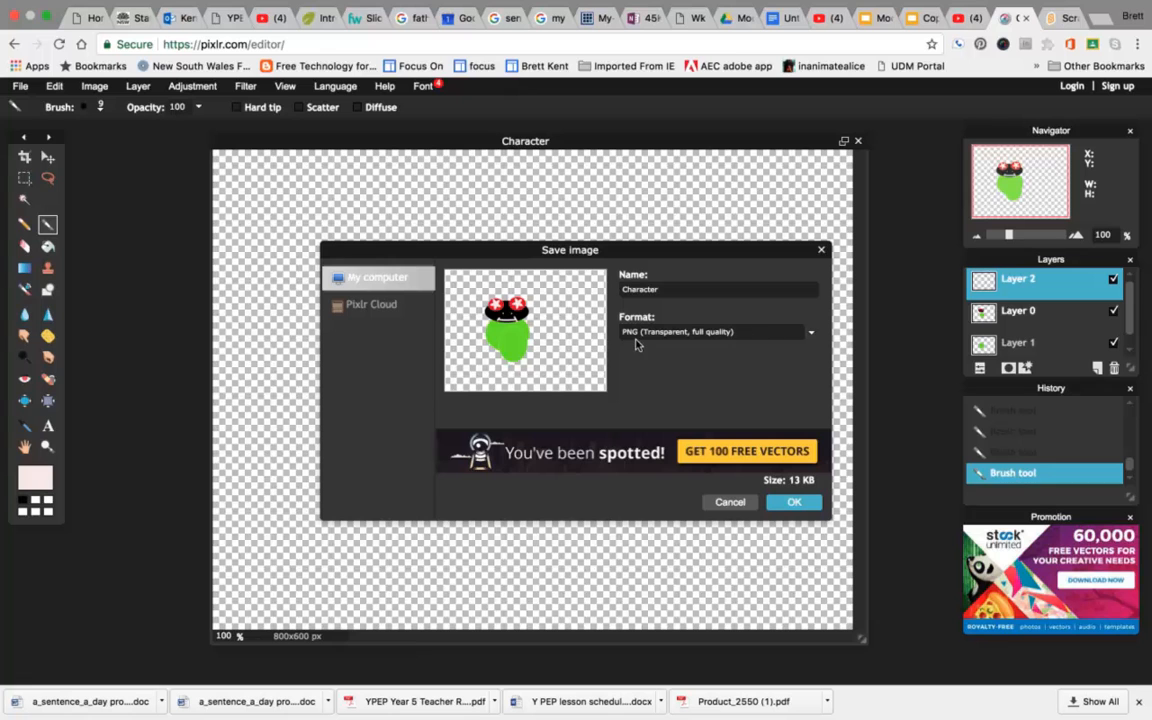
left_click(789, 503)
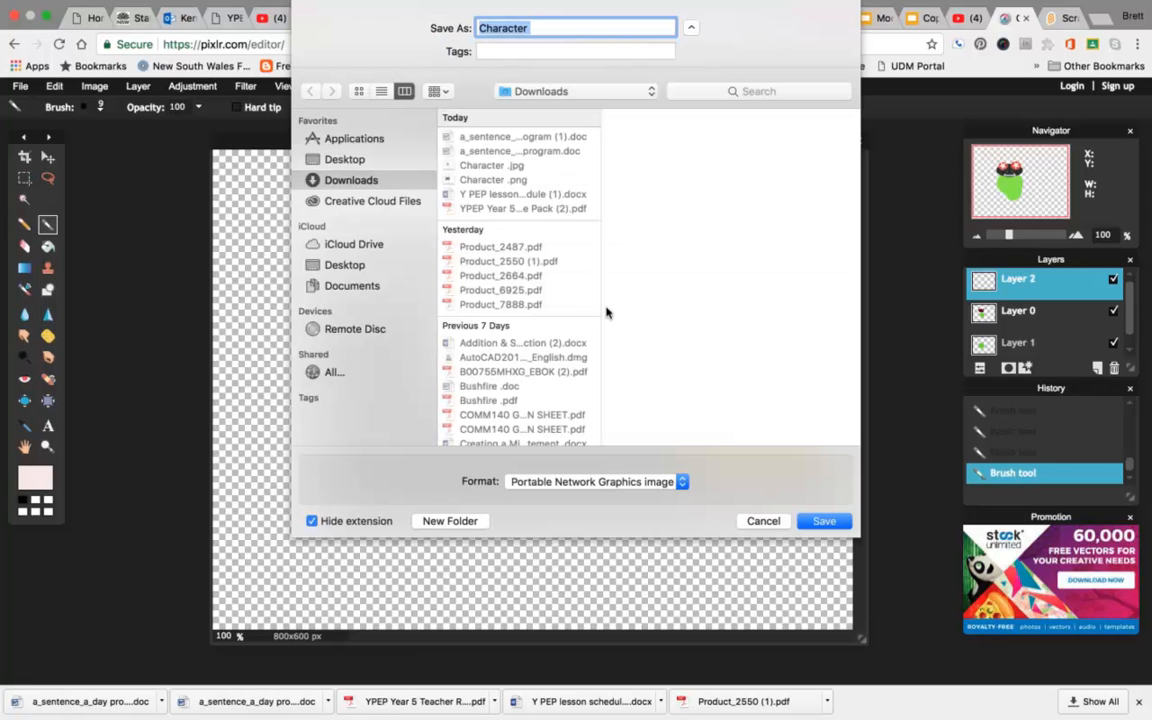
left_click(824, 520)
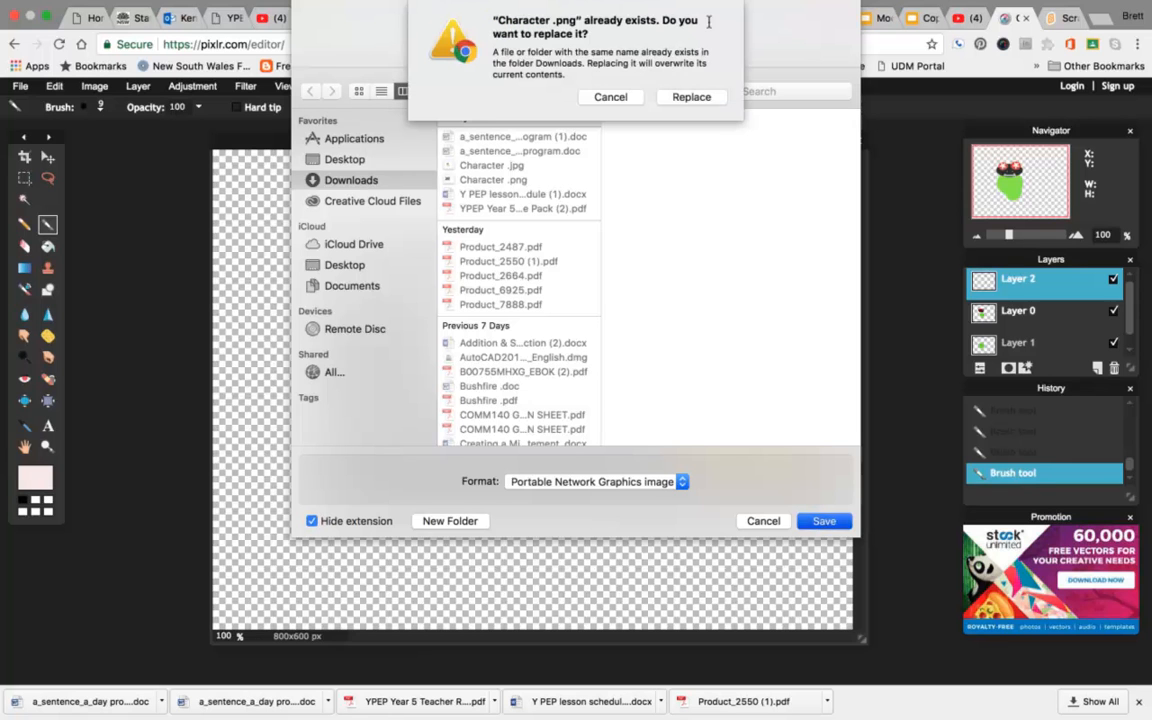
left_click(680, 97)
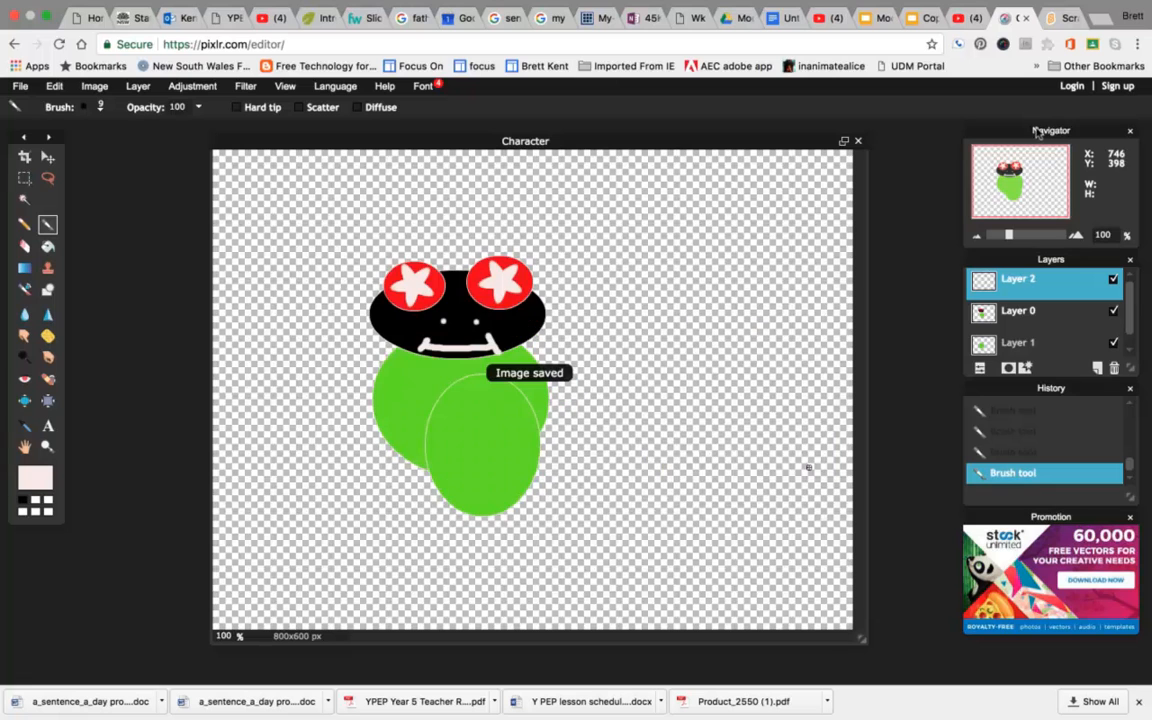
Switch to Scratch, upload Character .png from Downloads as a new sprite, and place it over the left part of the black character
left_click(1055, 18)
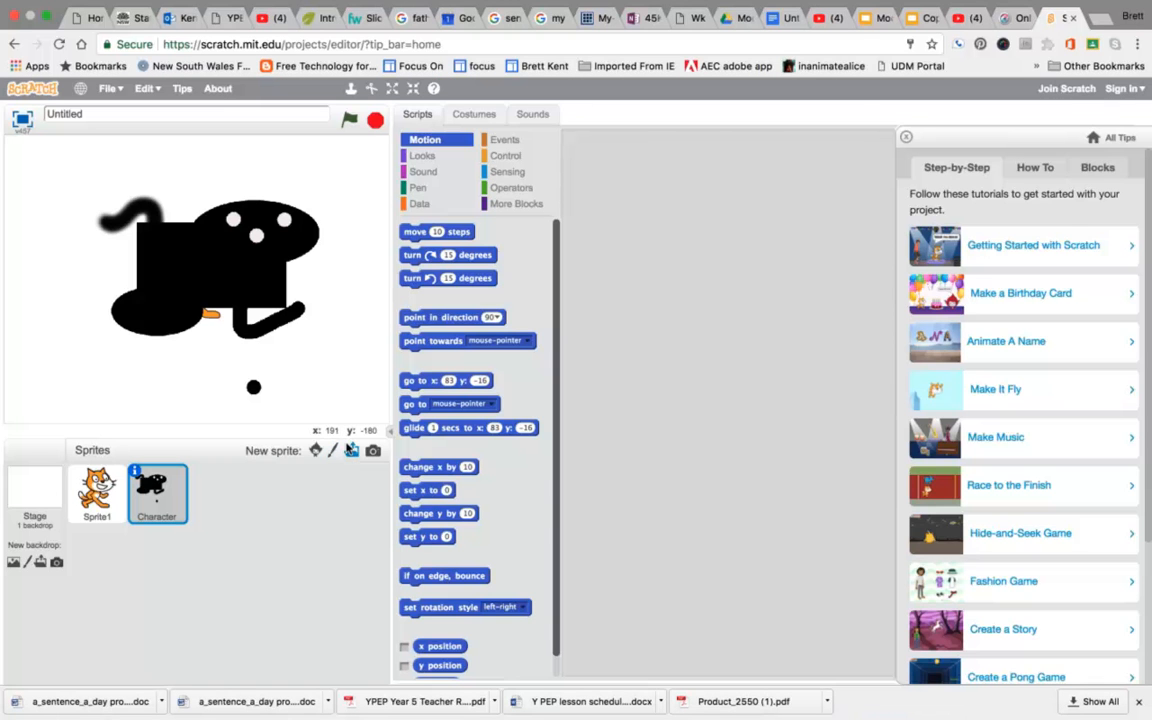
left_click(351, 450)
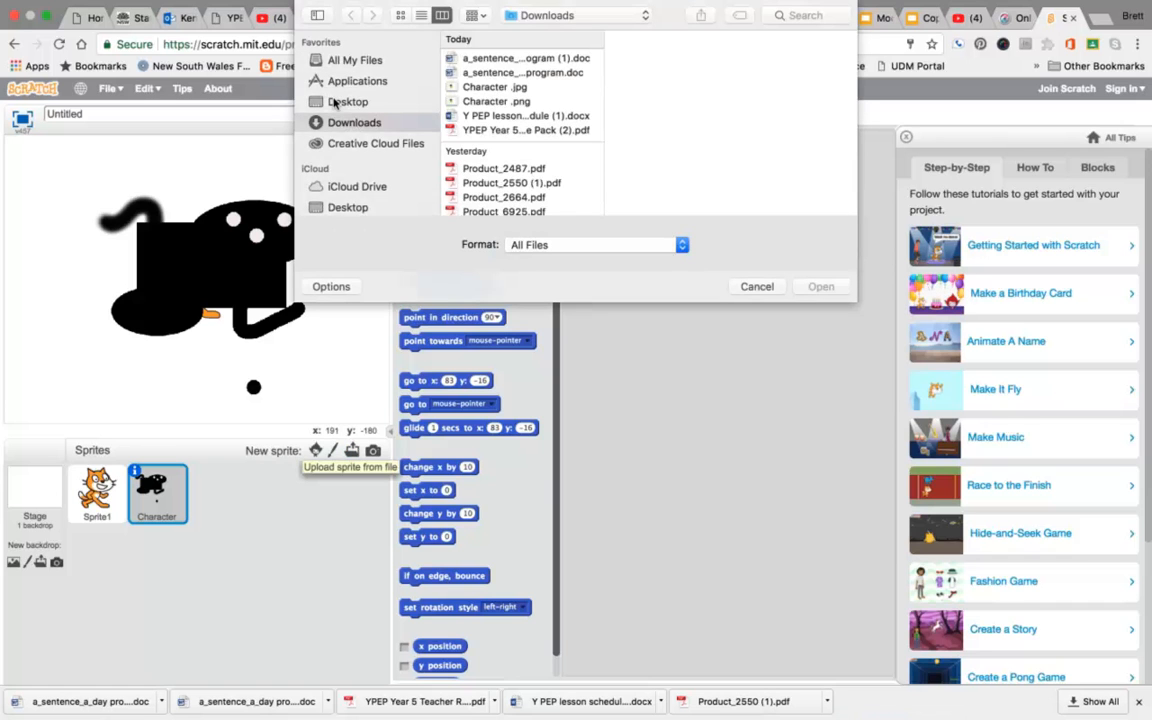
left_click(342, 102)
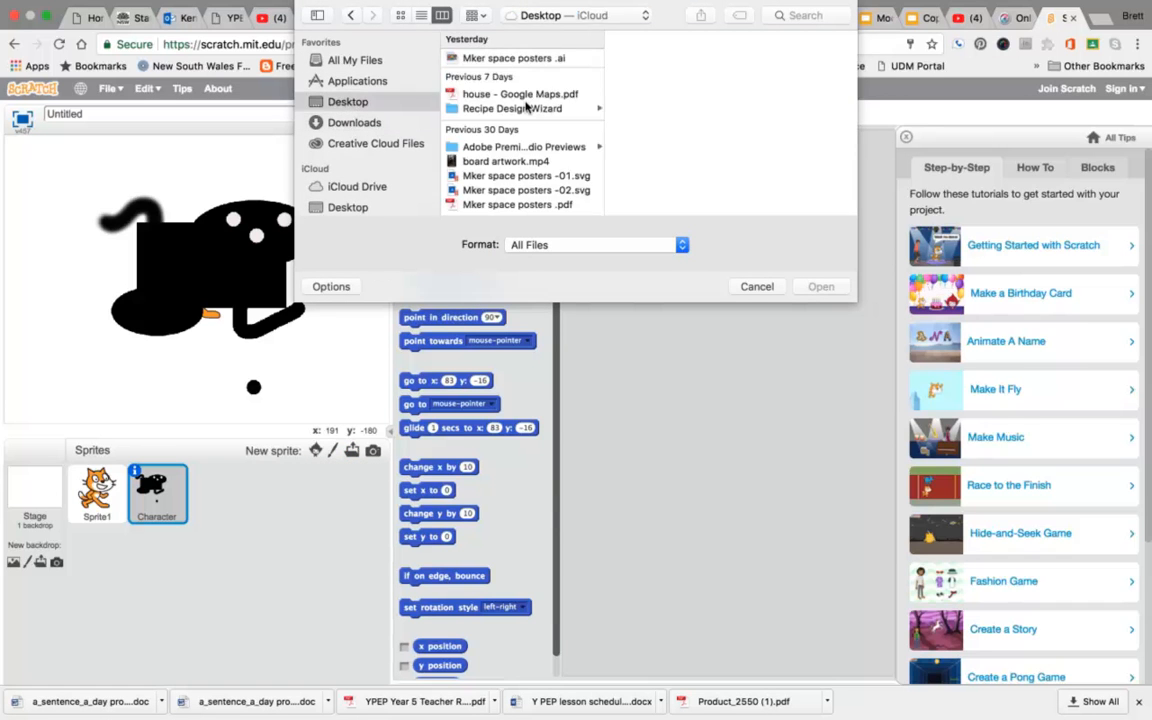
left_click(354, 122)
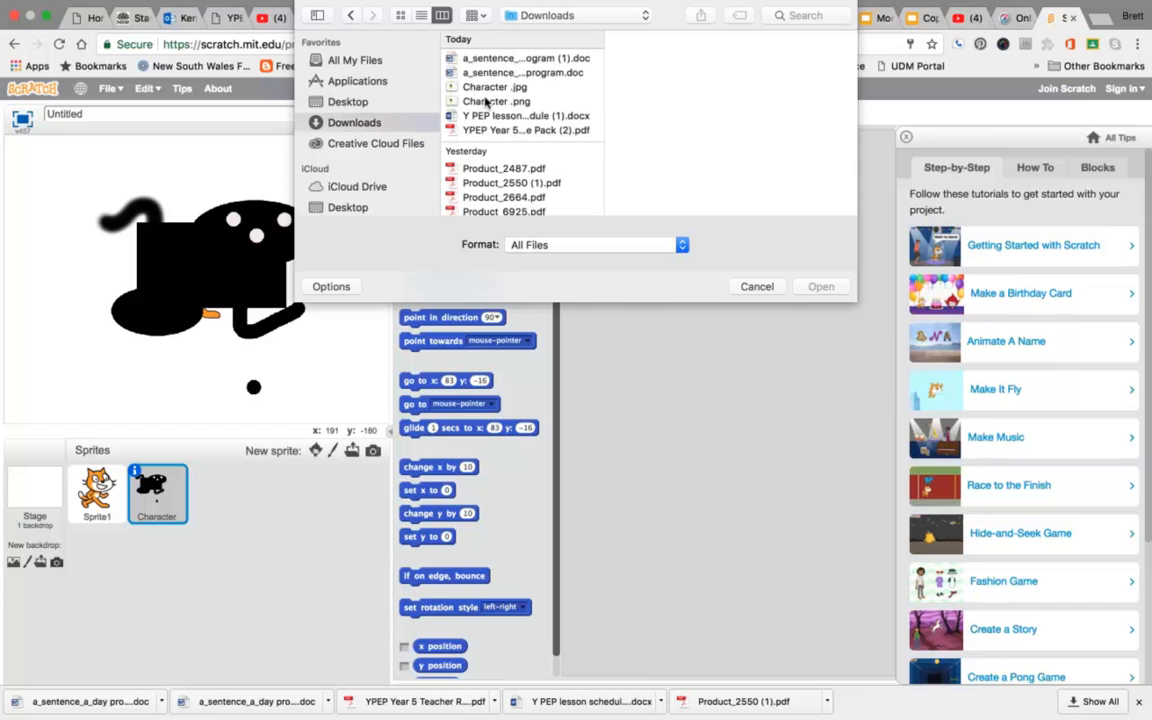
left_click(490, 101)
left_click(820, 286)
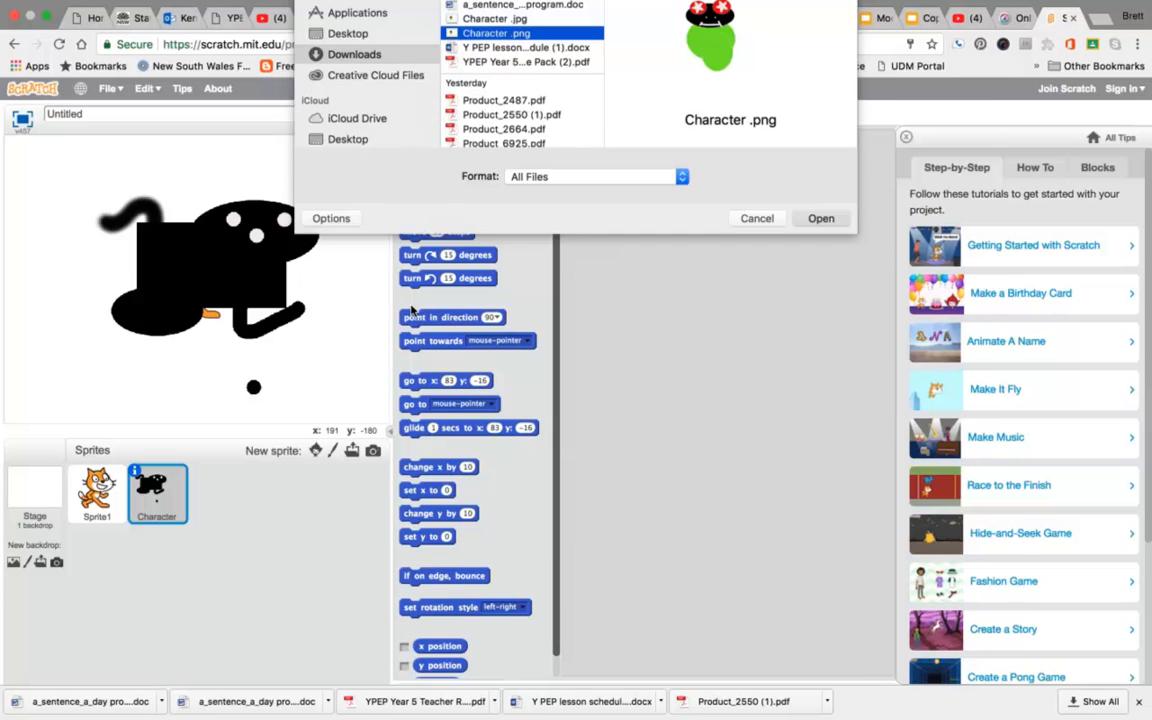
left_click_drag(136, 312, 107, 298)
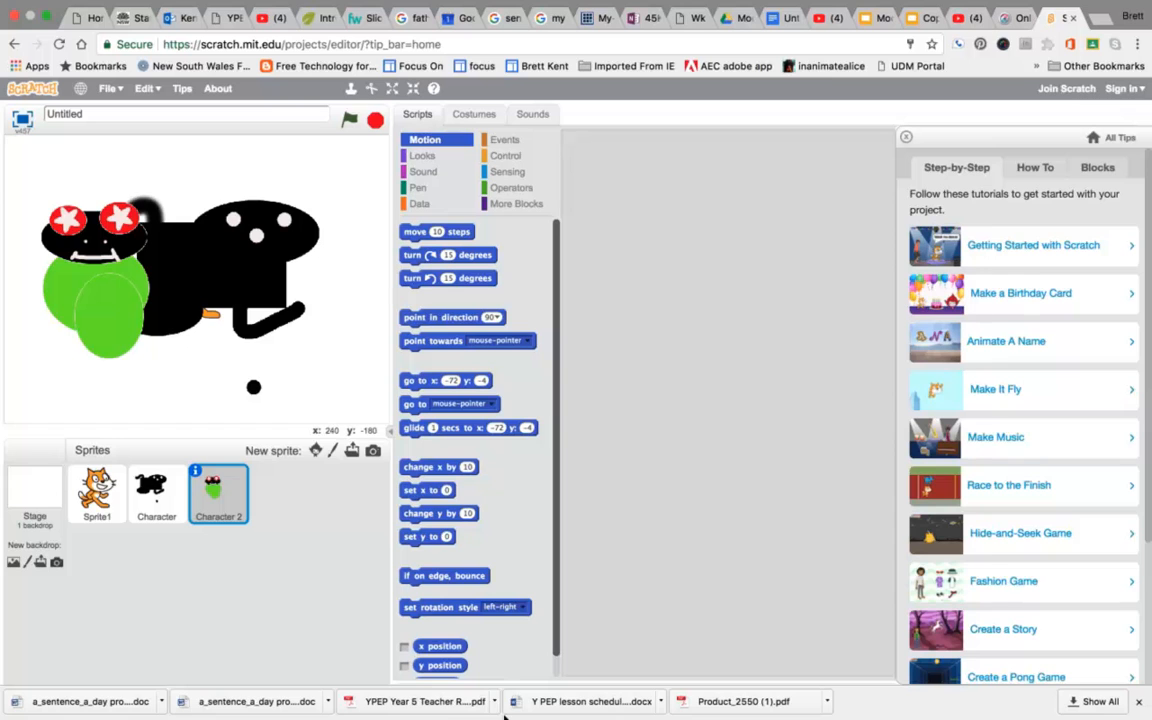
mouse_move(530, 705)
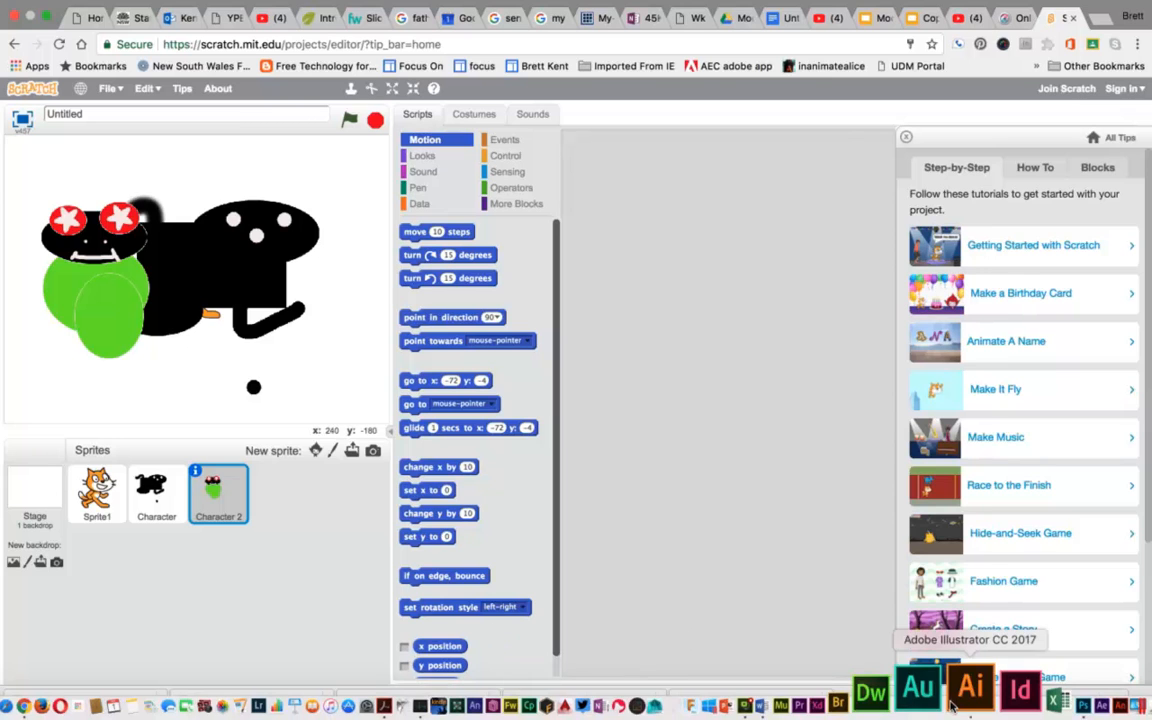